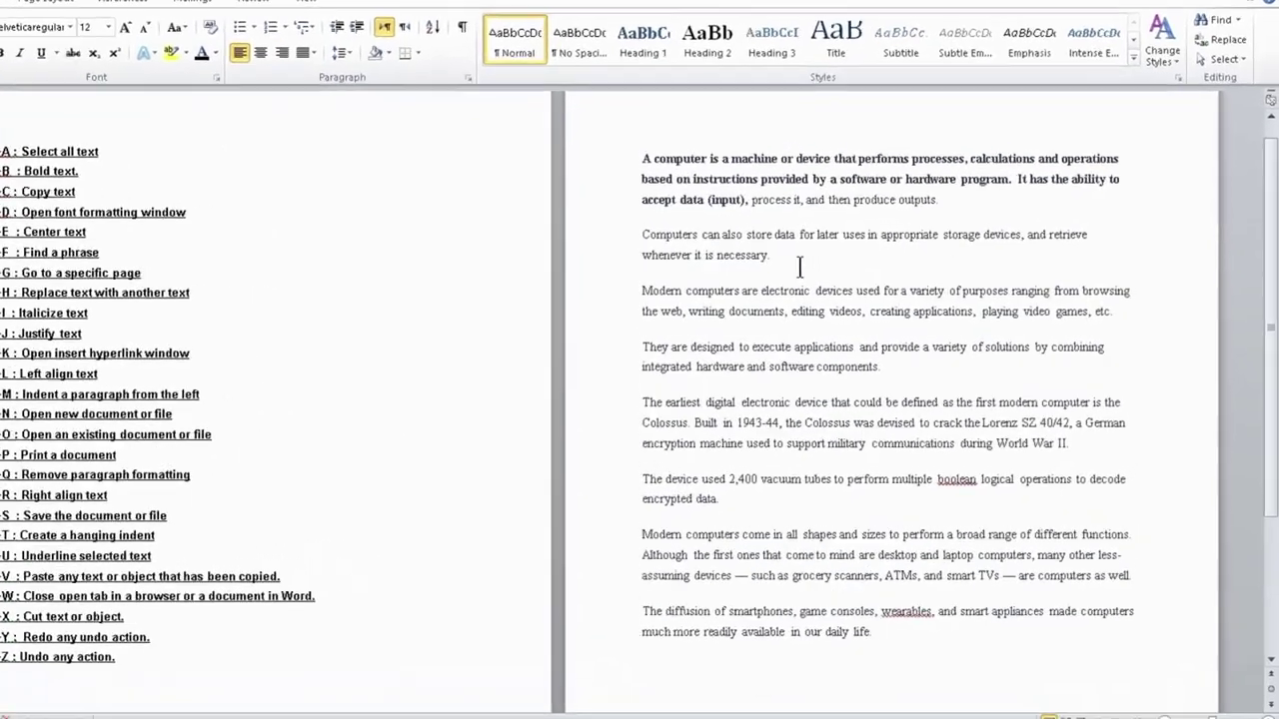
Step: Select the whole document with Ctrl+A, then clear the selection
click(800, 266)
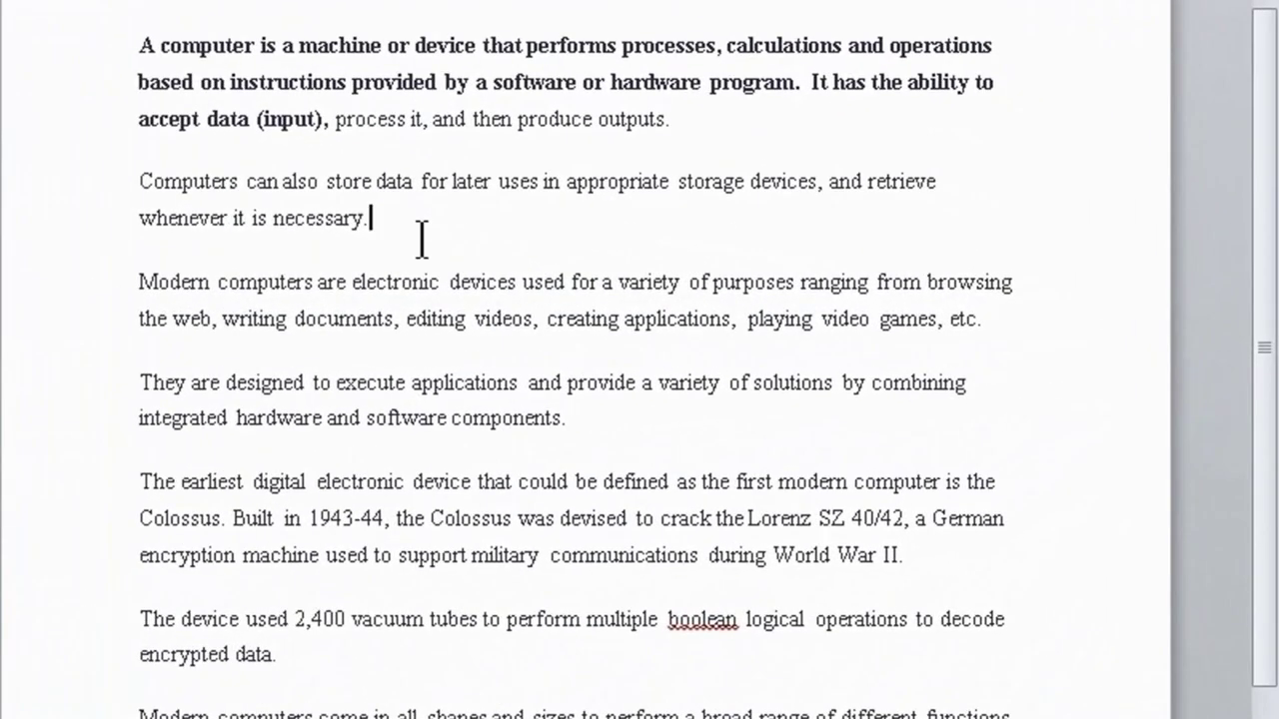
key(ctrl+a)
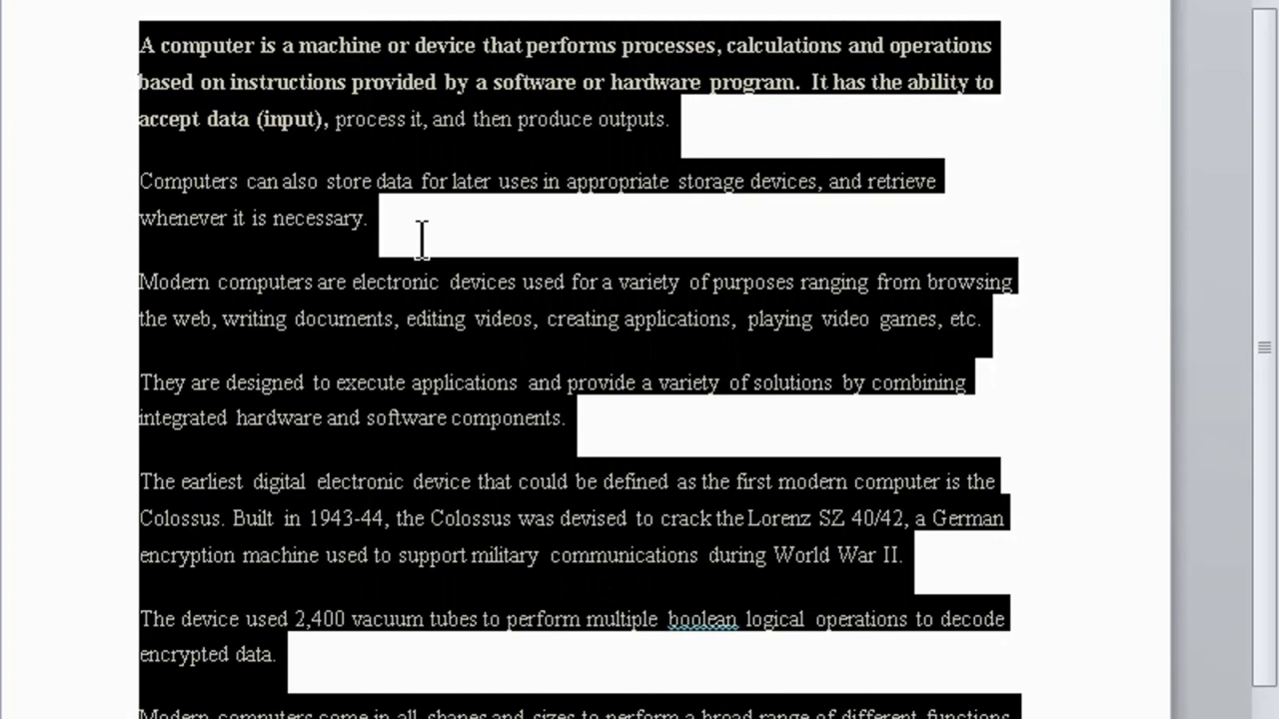
click(349, 234)
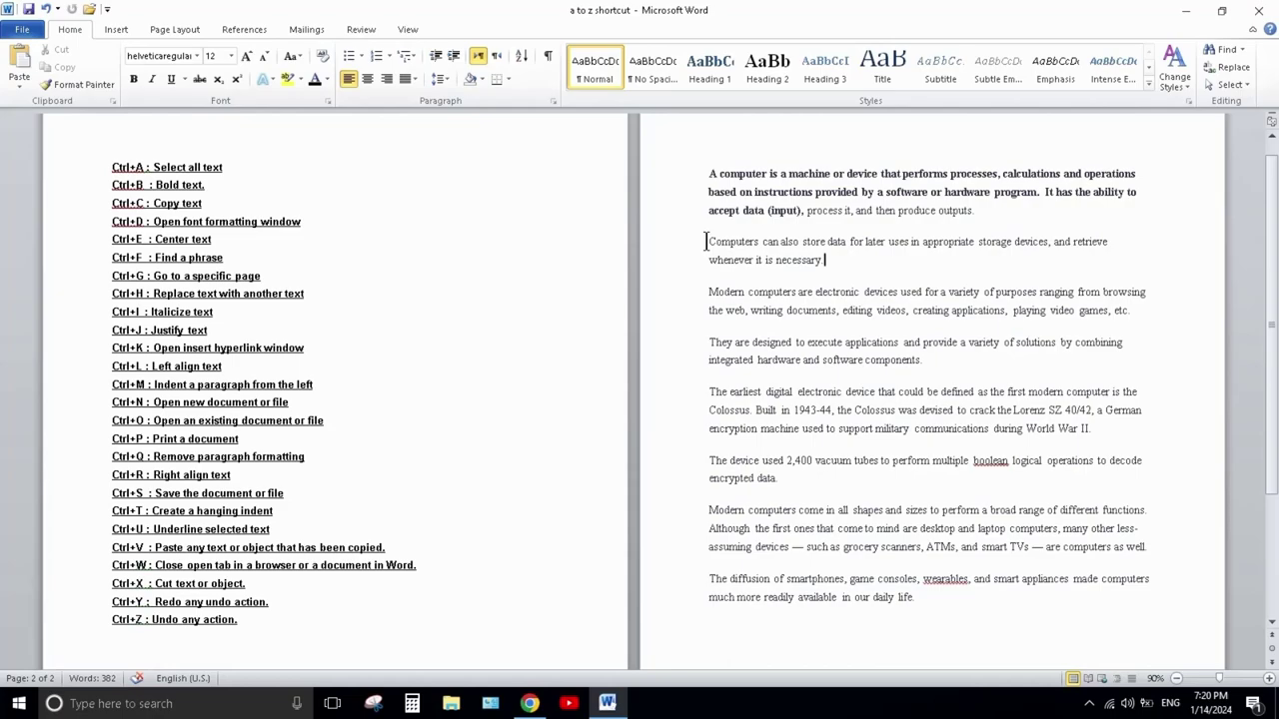
Step: Bold the paragraph starting 'Computers can also store data' with Ctrl+B
drag(691, 246, 727, 263)
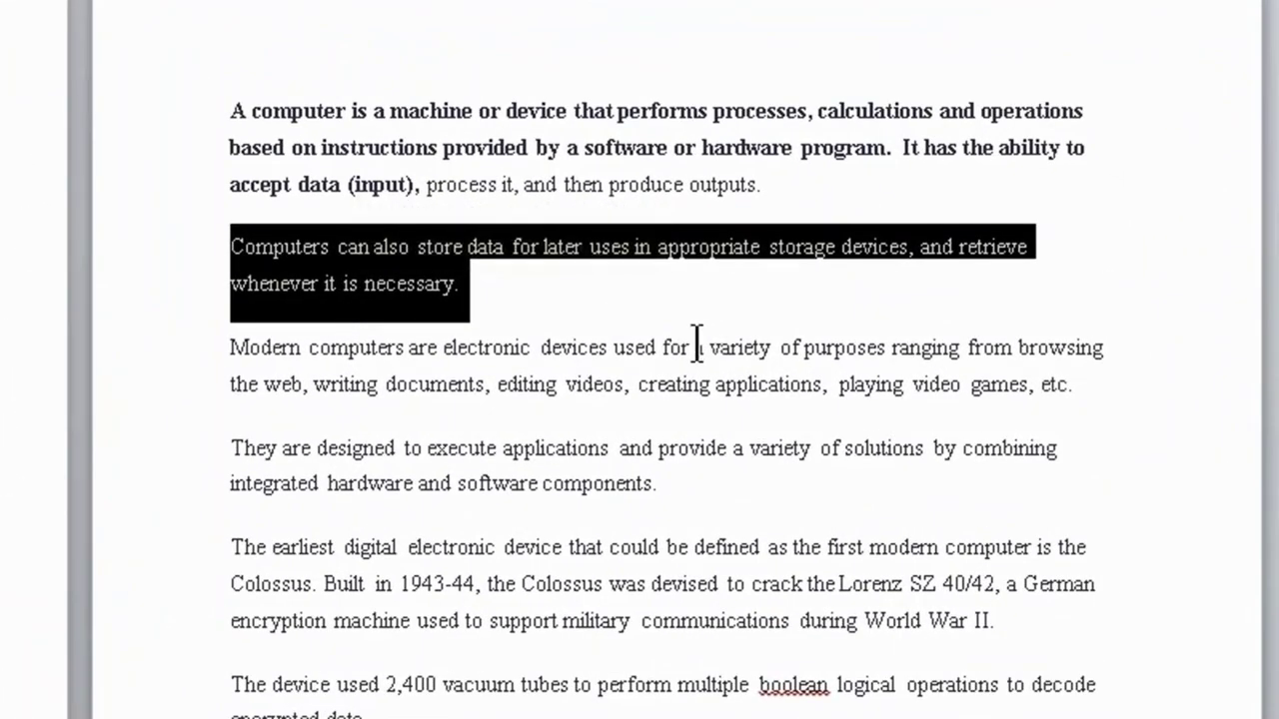
key(ctrl+b)
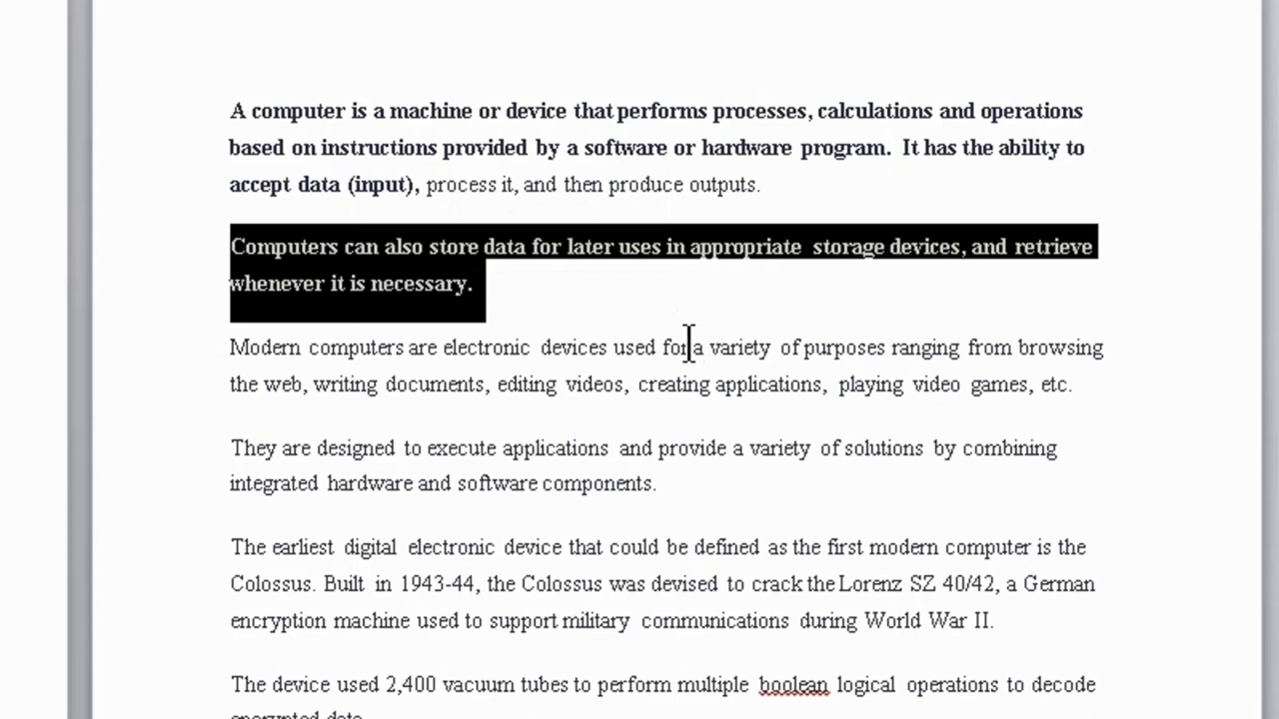
click(579, 319)
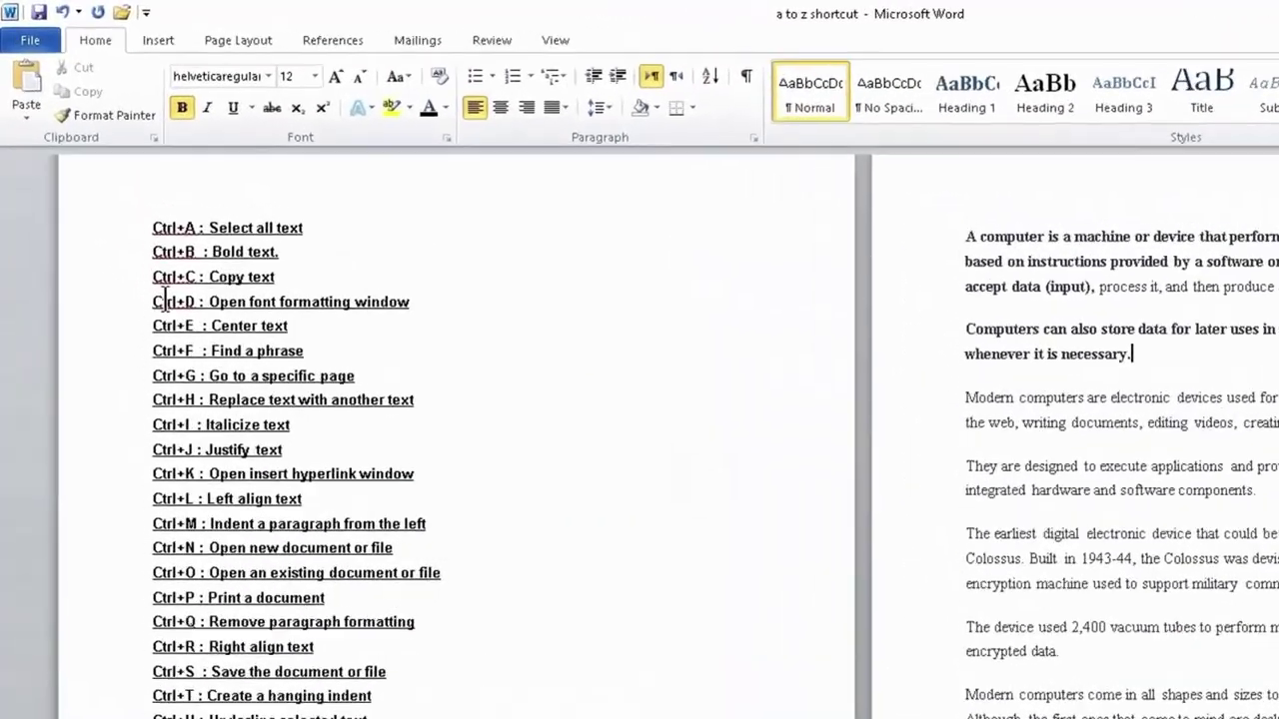
Step: Paste a copy of the final two paragraphs, on modern computers and smartphones, into the document
scroll(639, 470, down, 2)
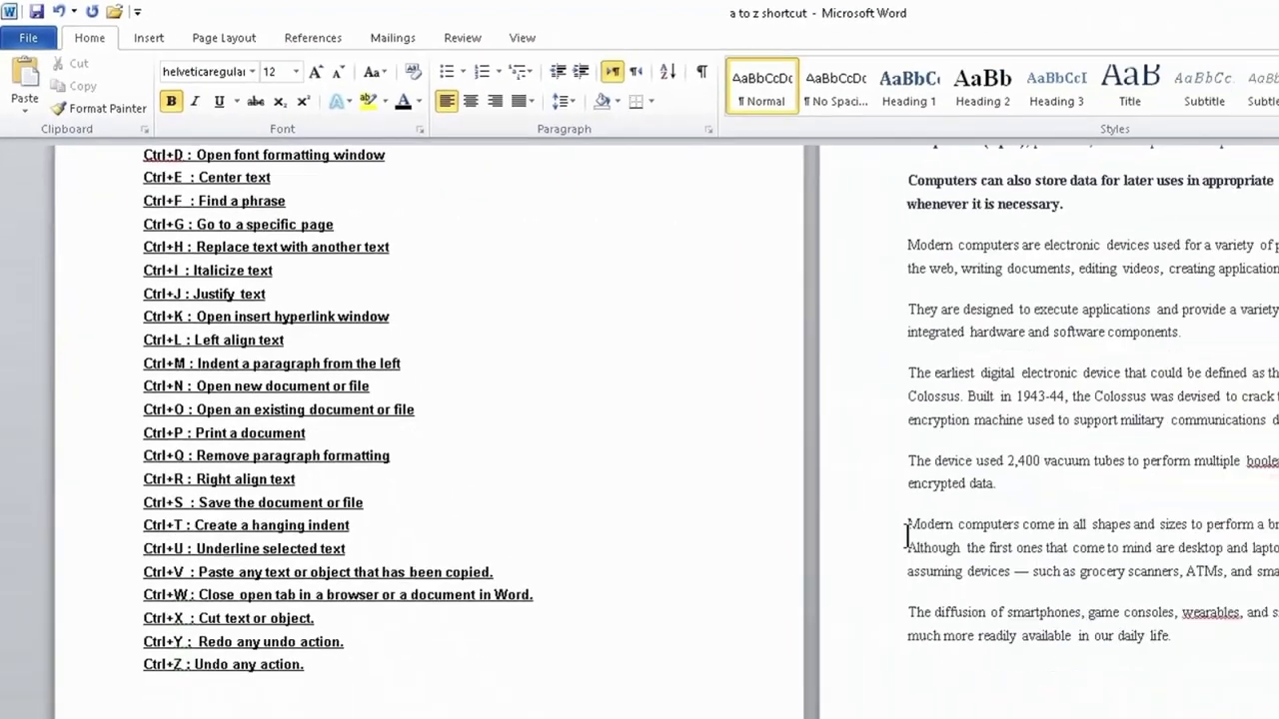
drag(710, 410, 1106, 509)
key(ctrl+c)
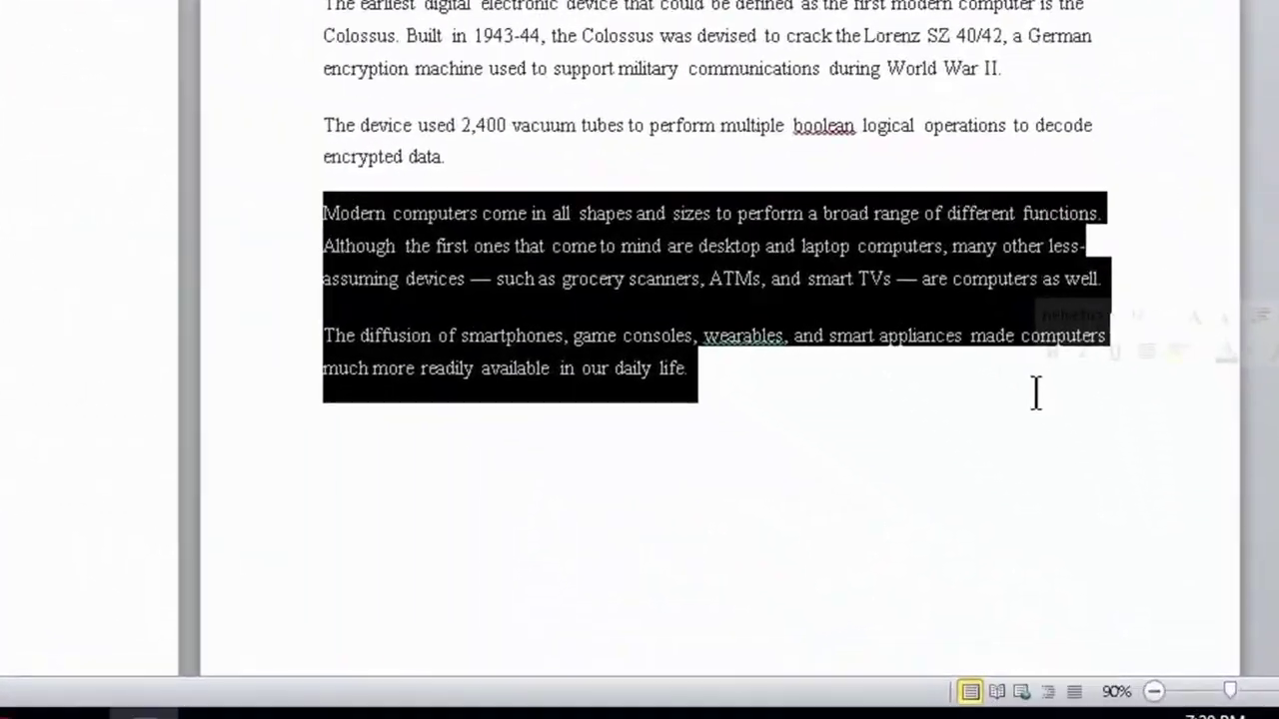
scroll(746, 431, down, 1)
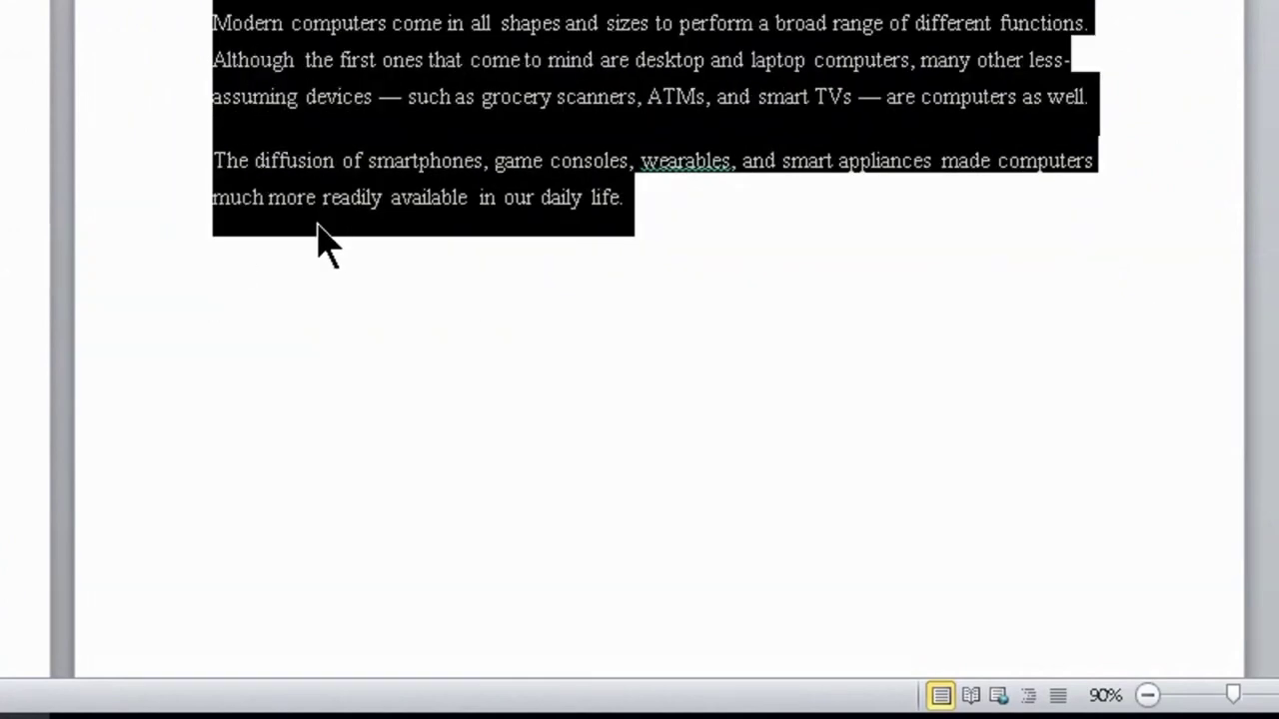
click(266, 326)
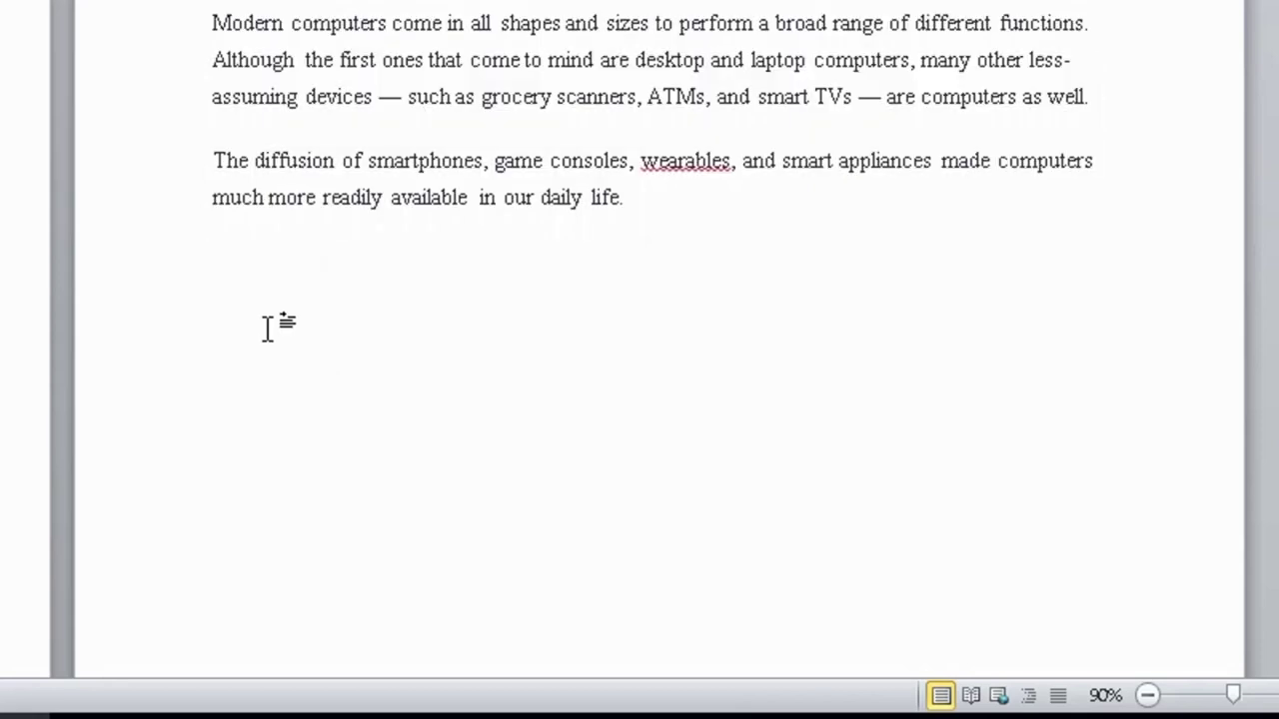
key(ctrl+v)
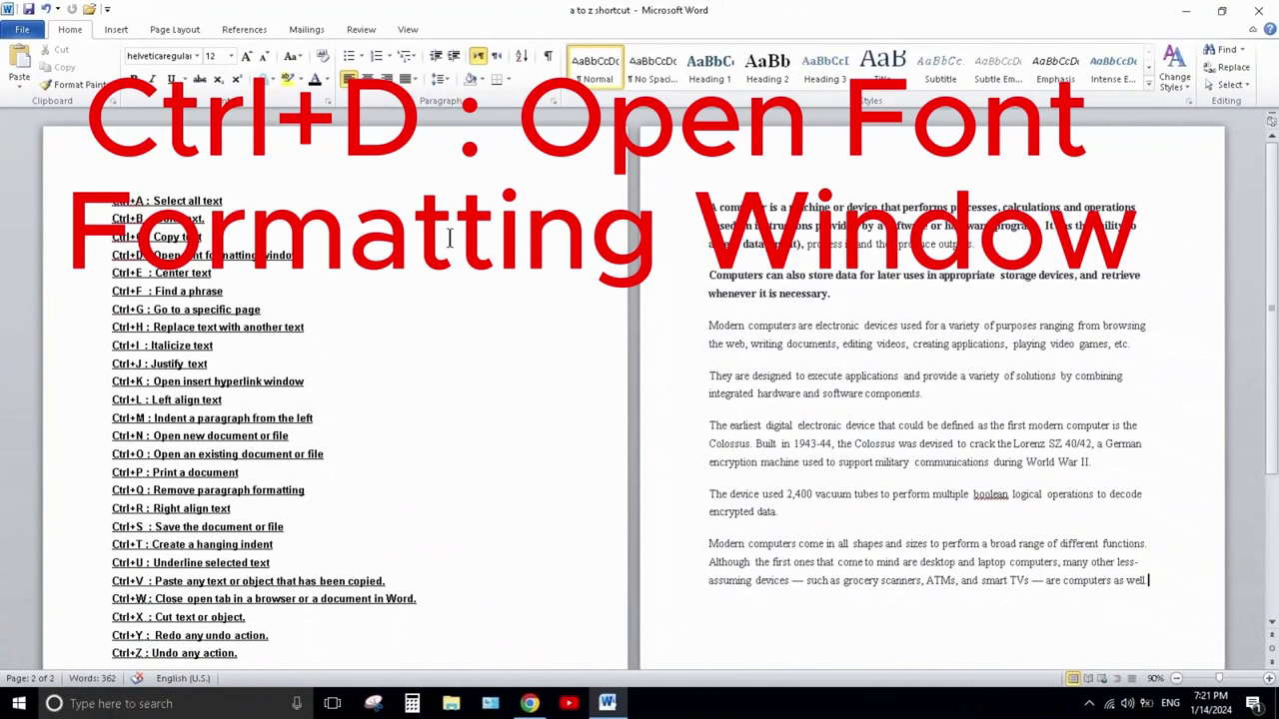
Step: Dismiss the Font dialog and select the text from 'whenever it is necessary.' to 'software components.'
key(ctrl+d)
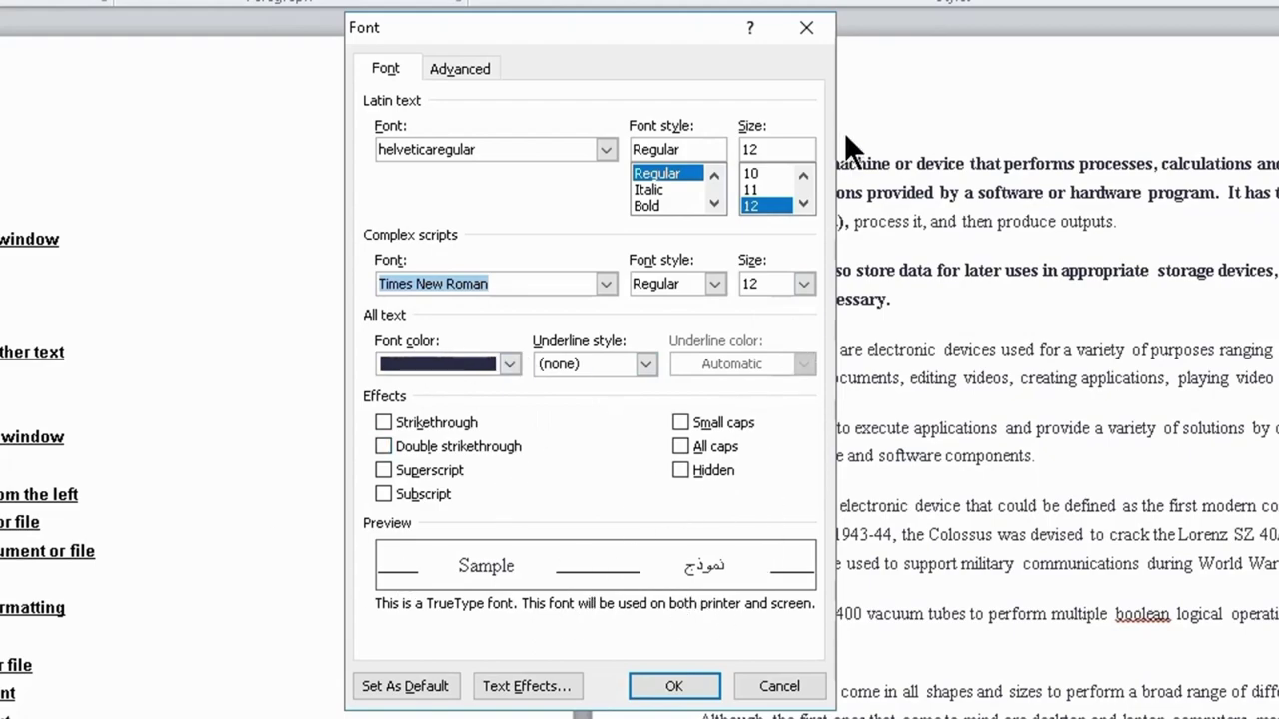
click(806, 28)
drag(696, 300, 930, 504)
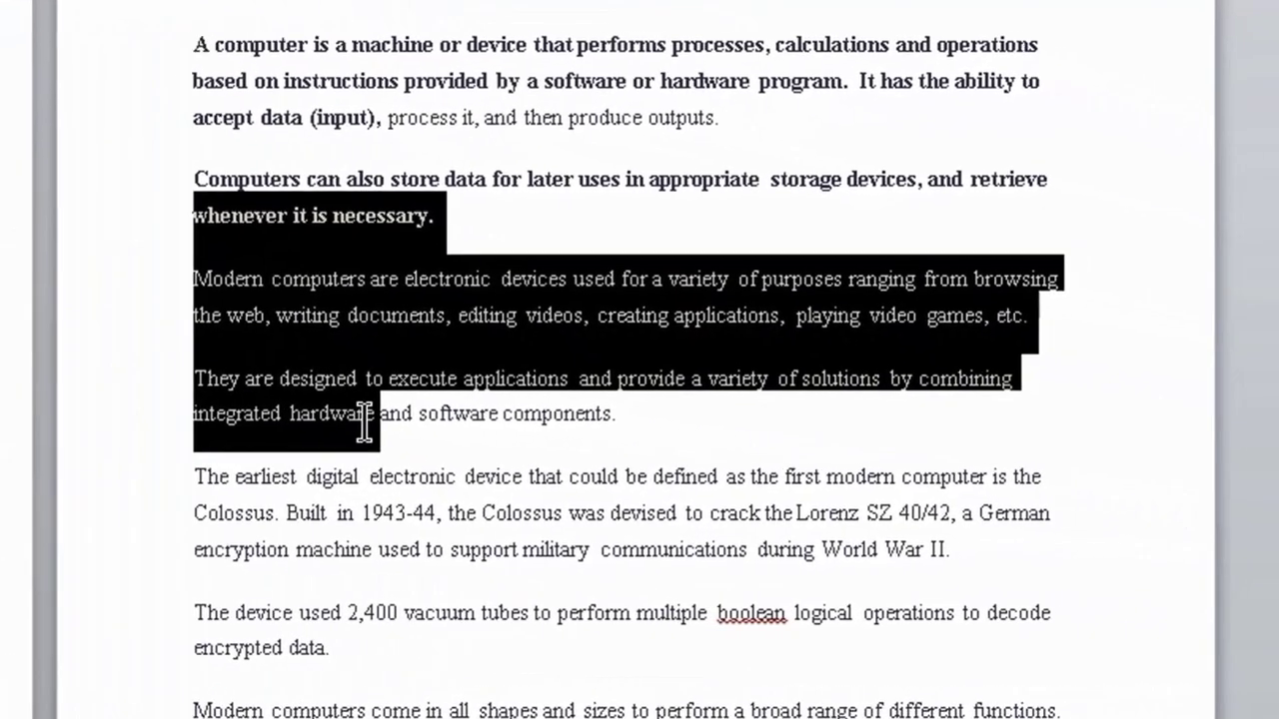
drag(466, 469, 562, 434)
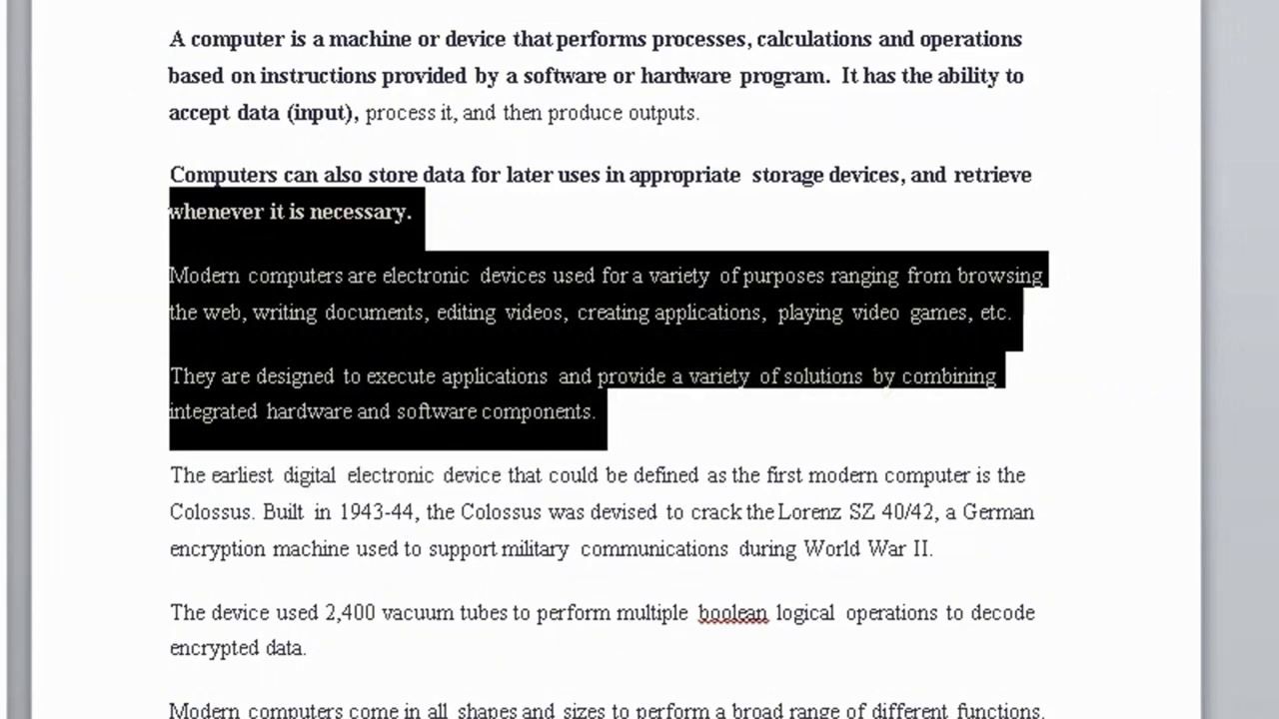
Step: Format the selected text as 14 pt, red, with a solid underline
key(ctrl+d)
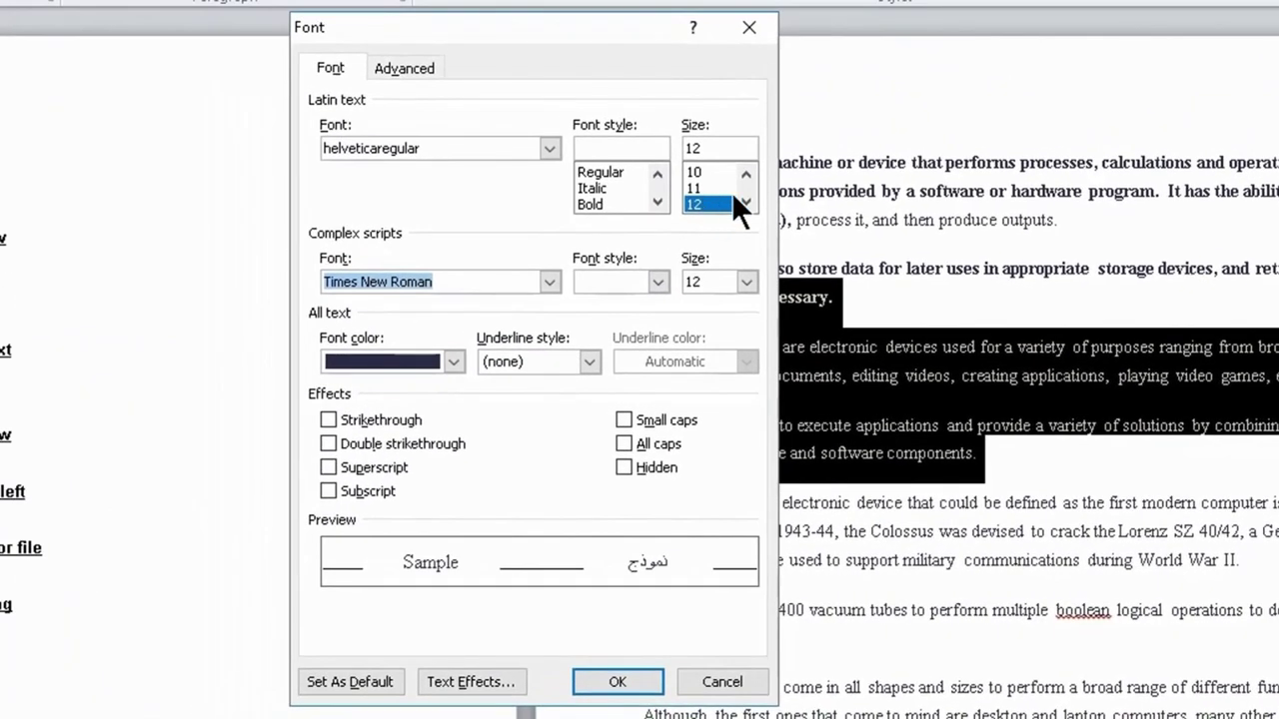
click(744, 200)
click(745, 200)
click(706, 190)
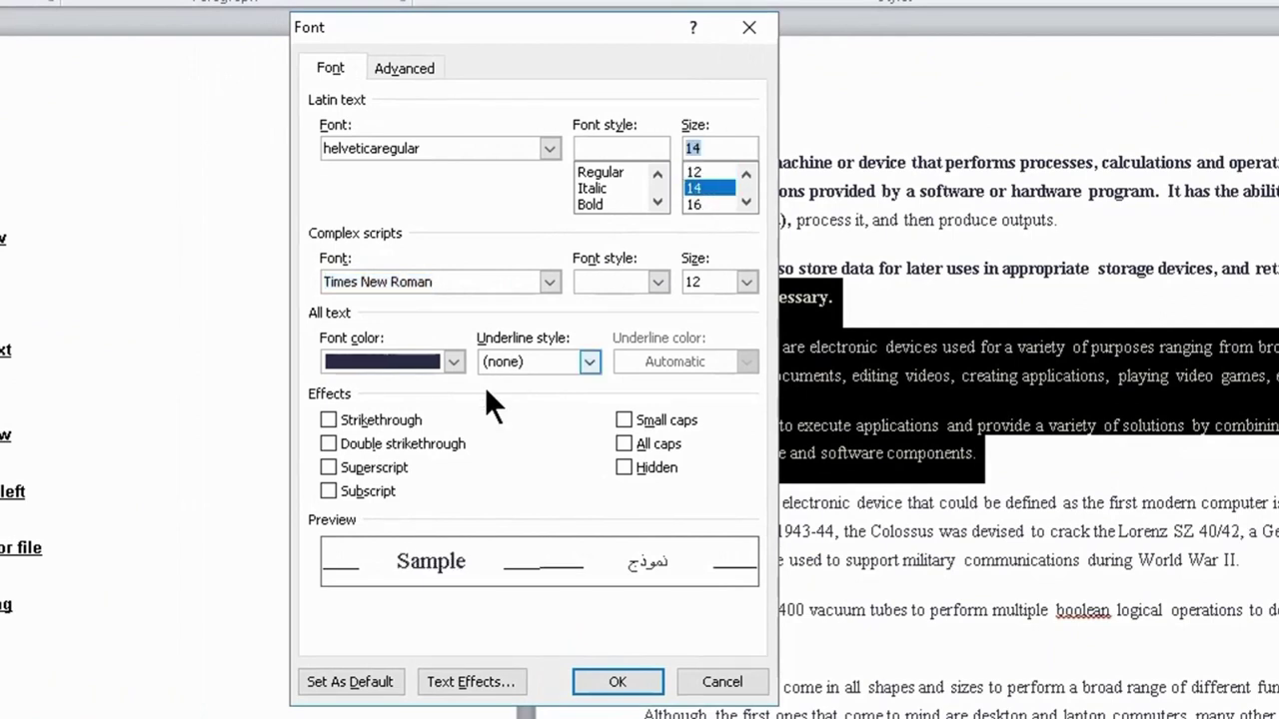
click(587, 362)
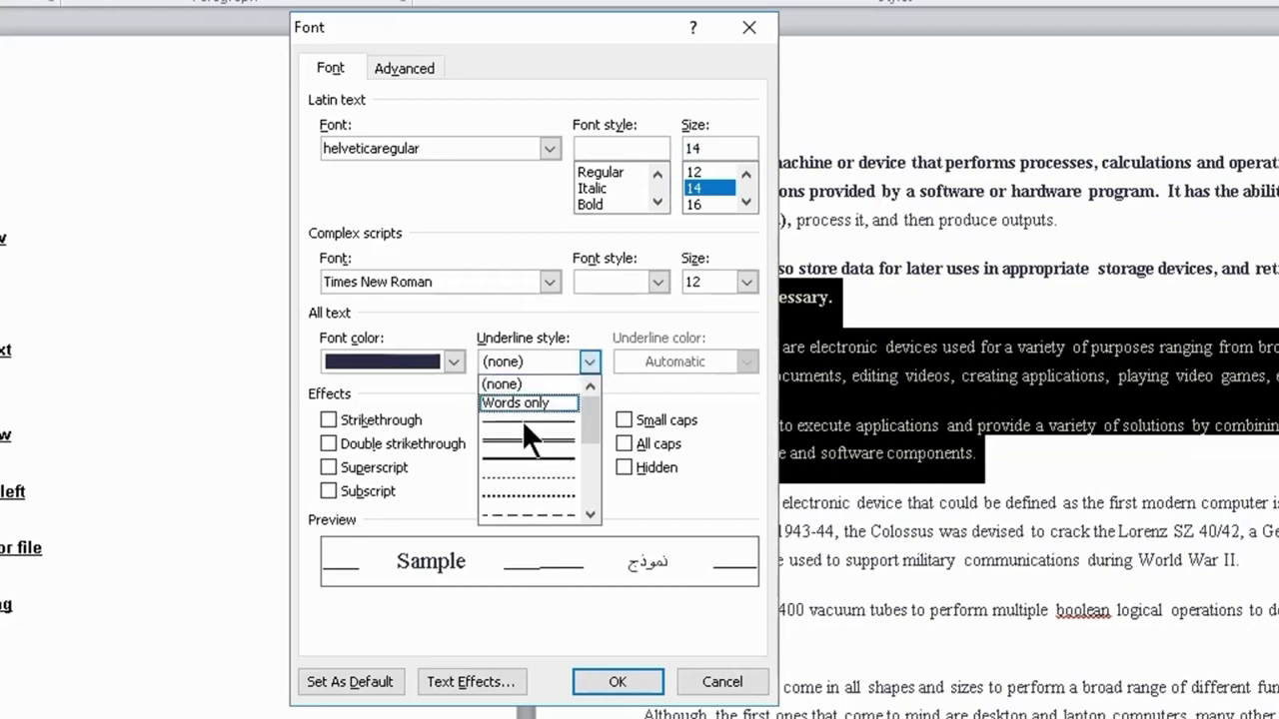
click(505, 458)
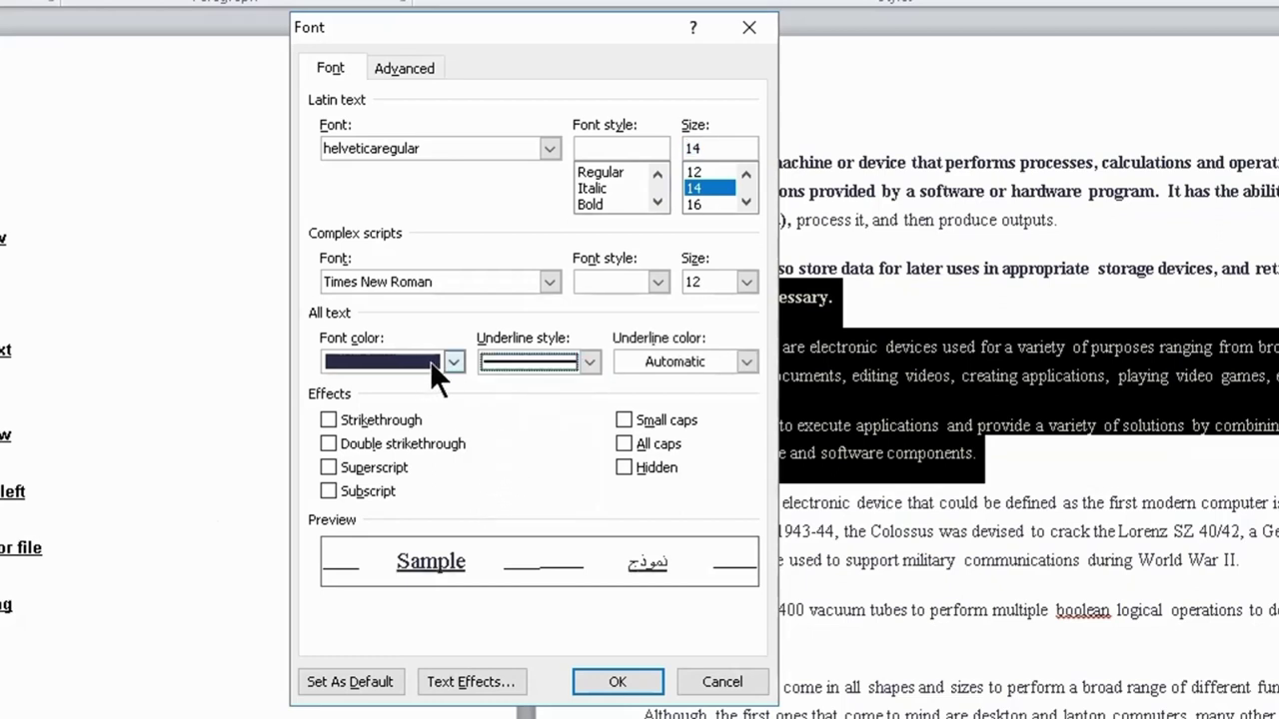
click(454, 362)
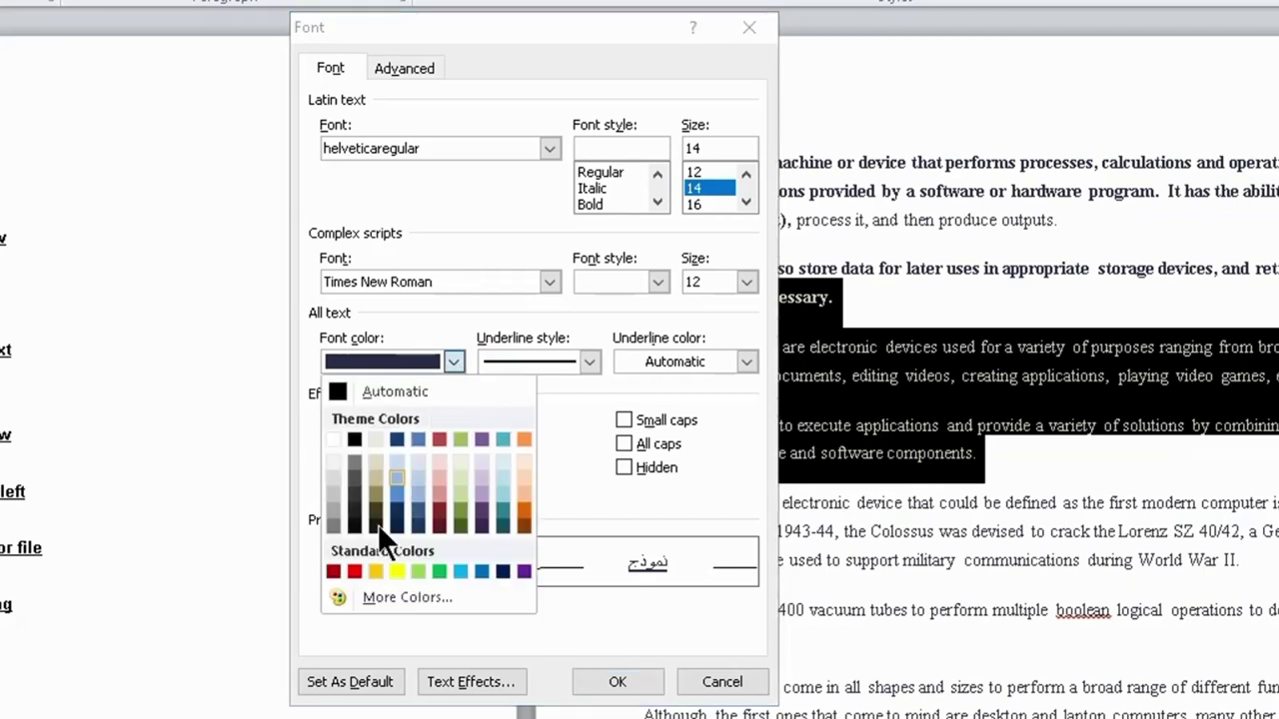
click(355, 570)
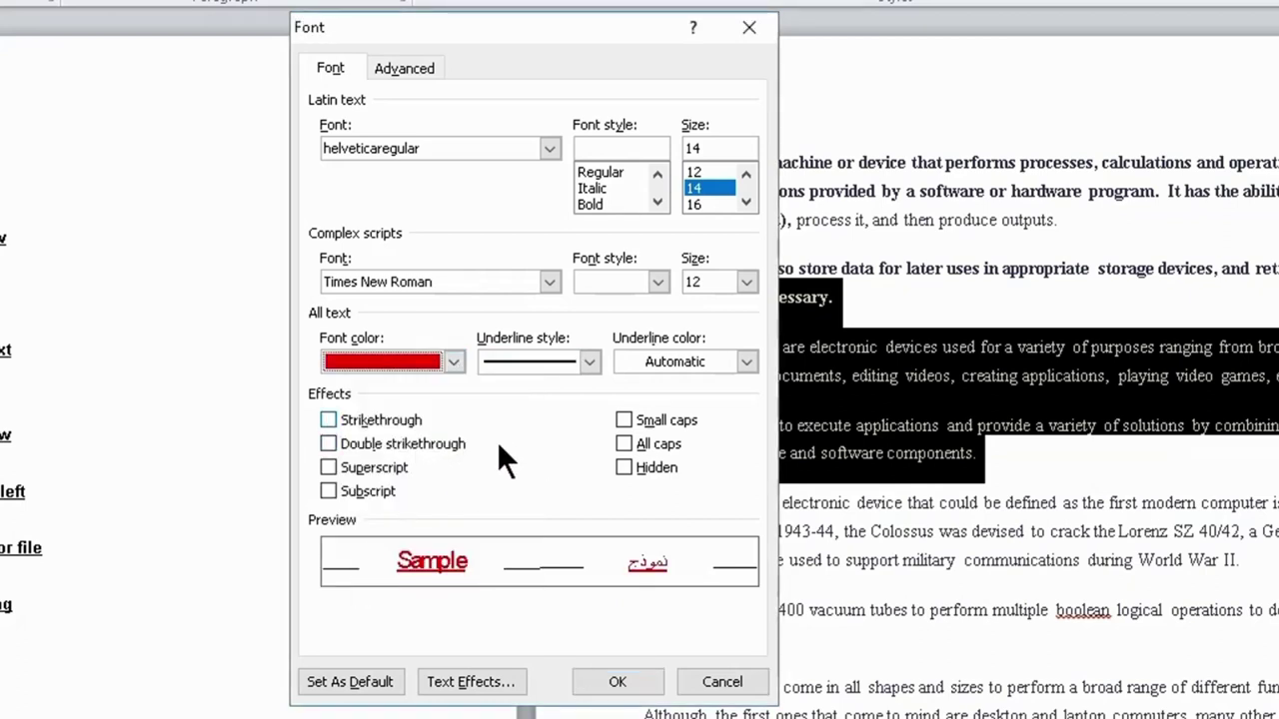
click(618, 684)
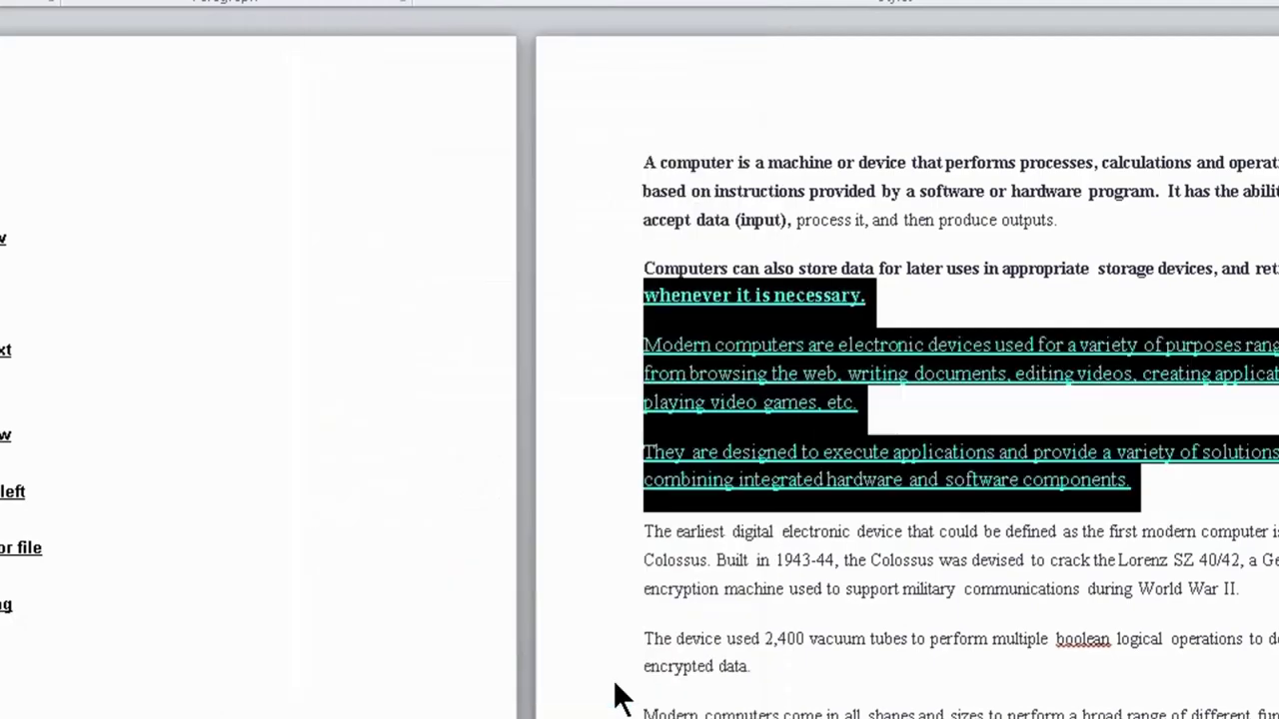
click(697, 402)
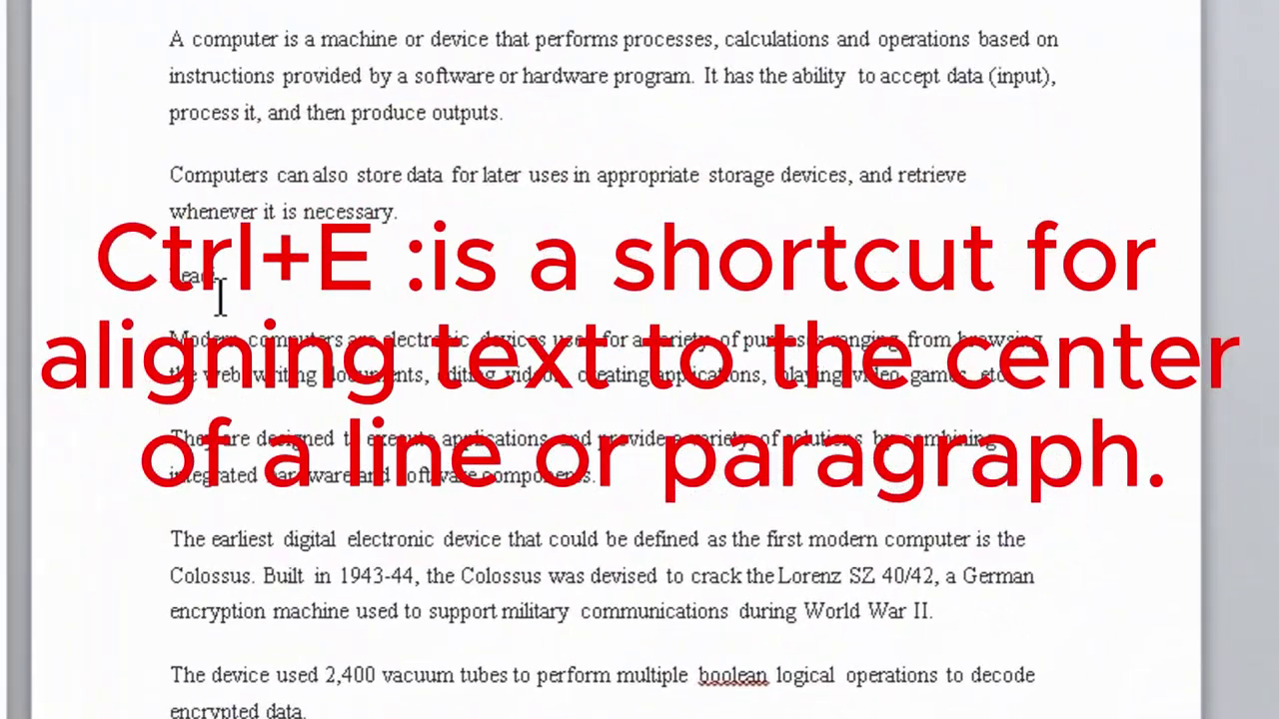
Step: Finish typing 'heading' on its own line and center it with Ctrl+E
text(ading.)
key(BackSpace)
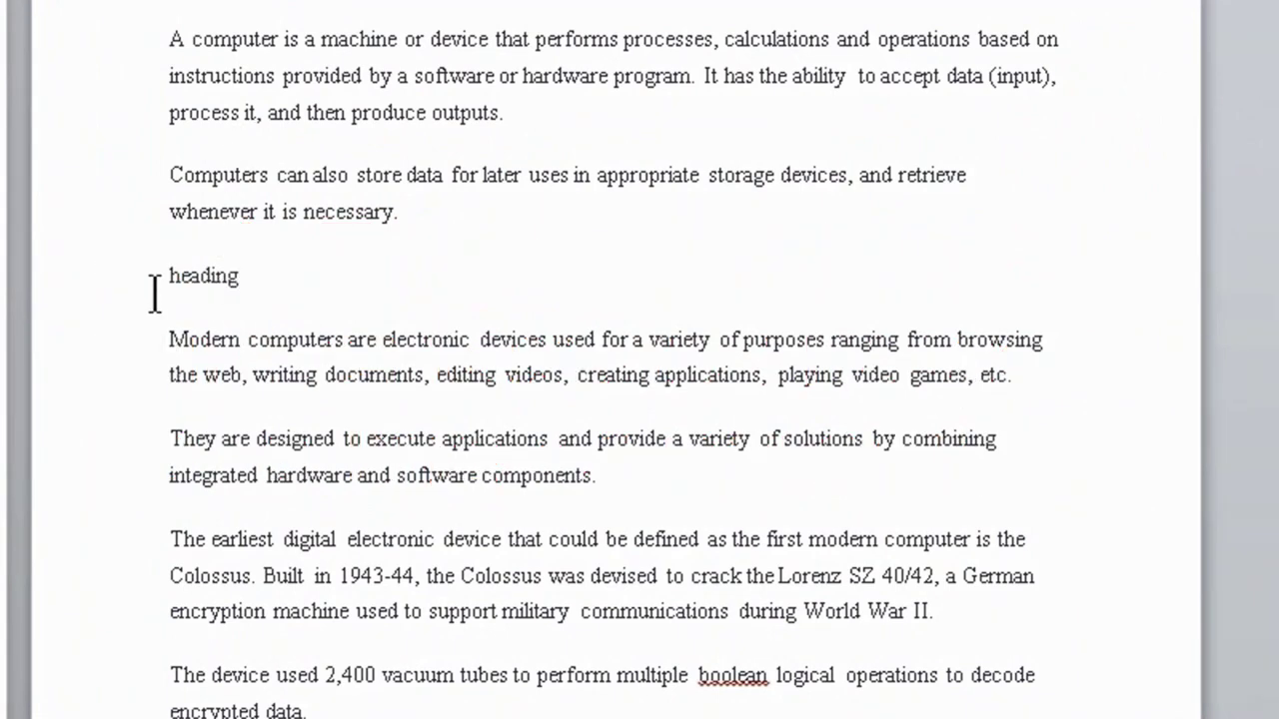
drag(163, 272, 257, 280)
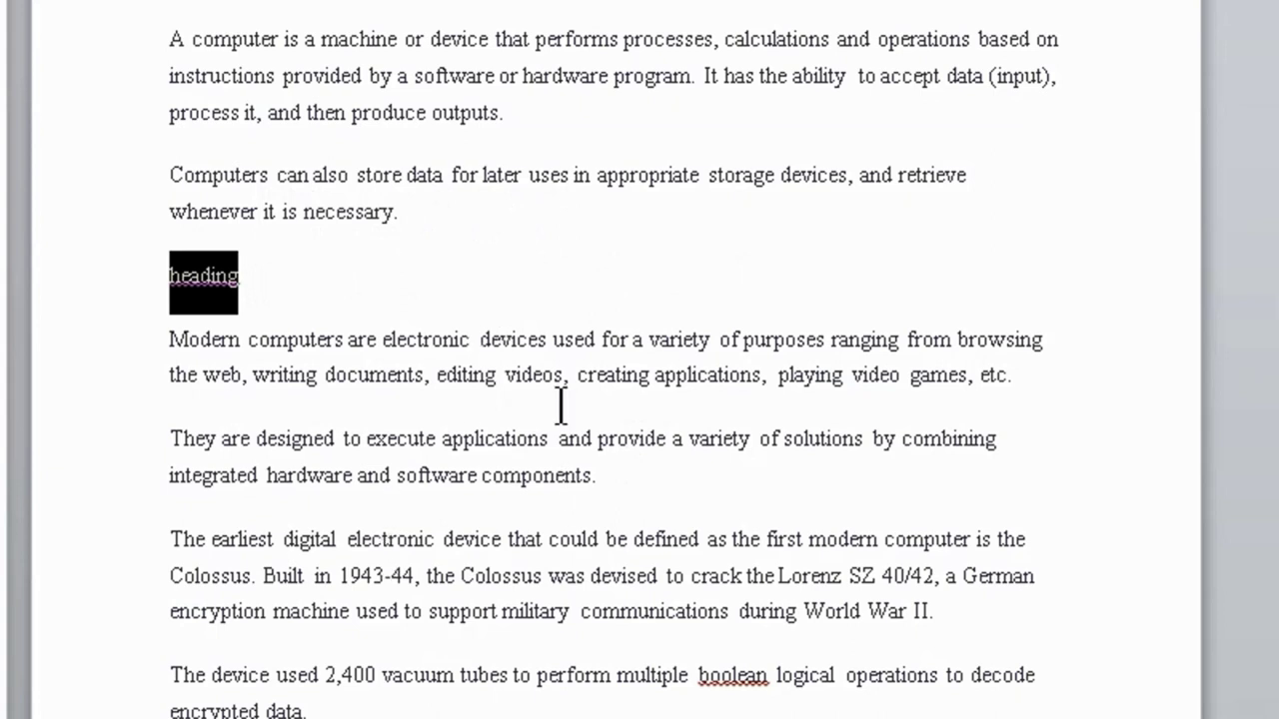
key(ctrl+e)
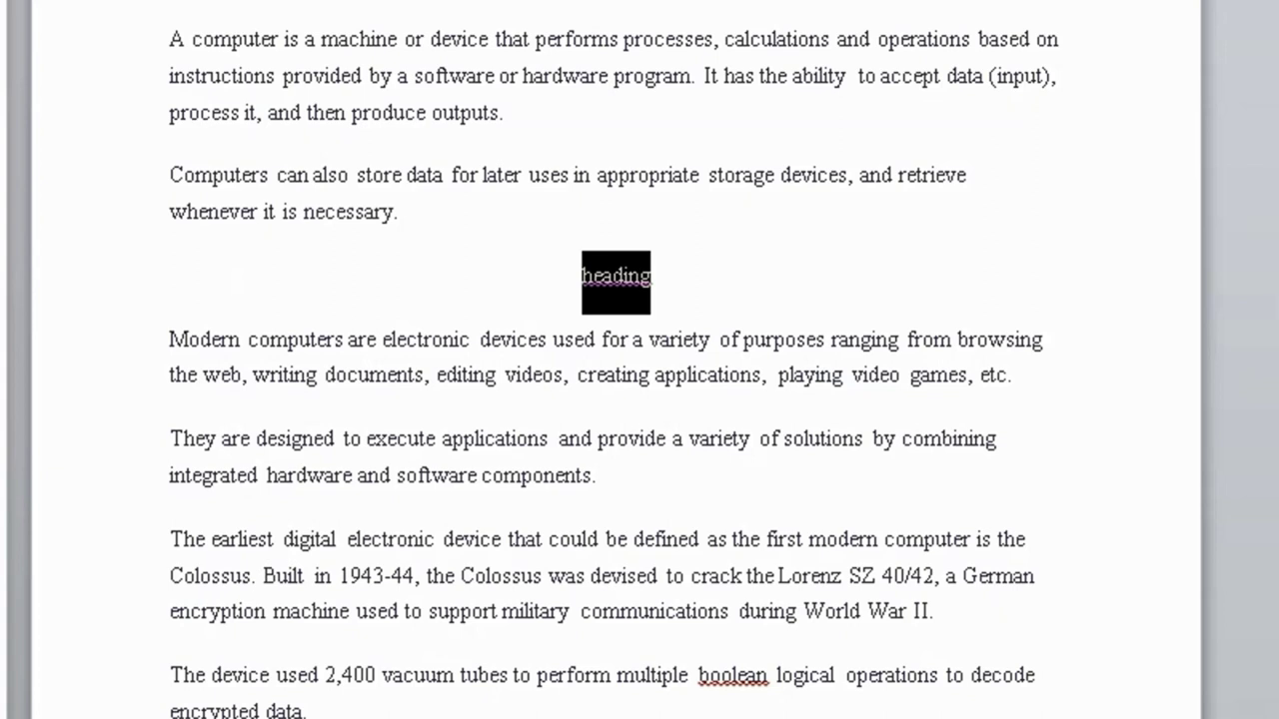
Step: Centre-align the text from the first line through 'components.'
click(167, 32)
drag(167, 30, 810, 490)
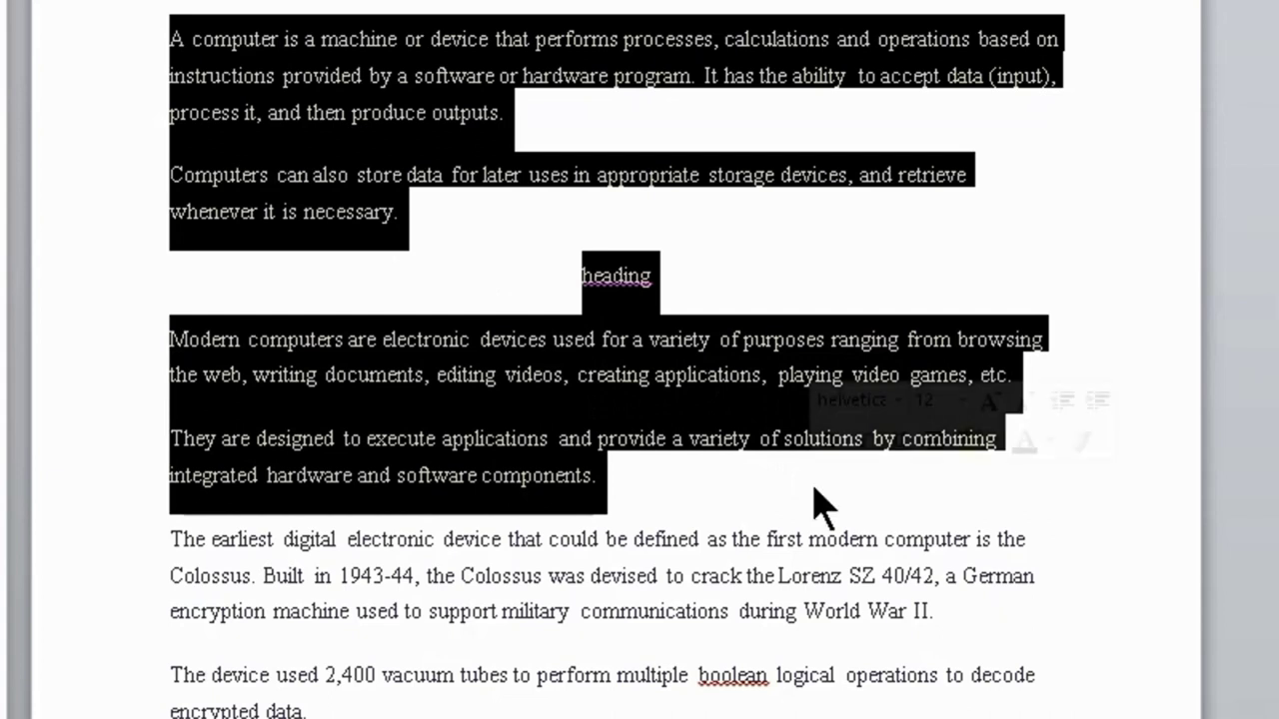
key(ctrl+e)
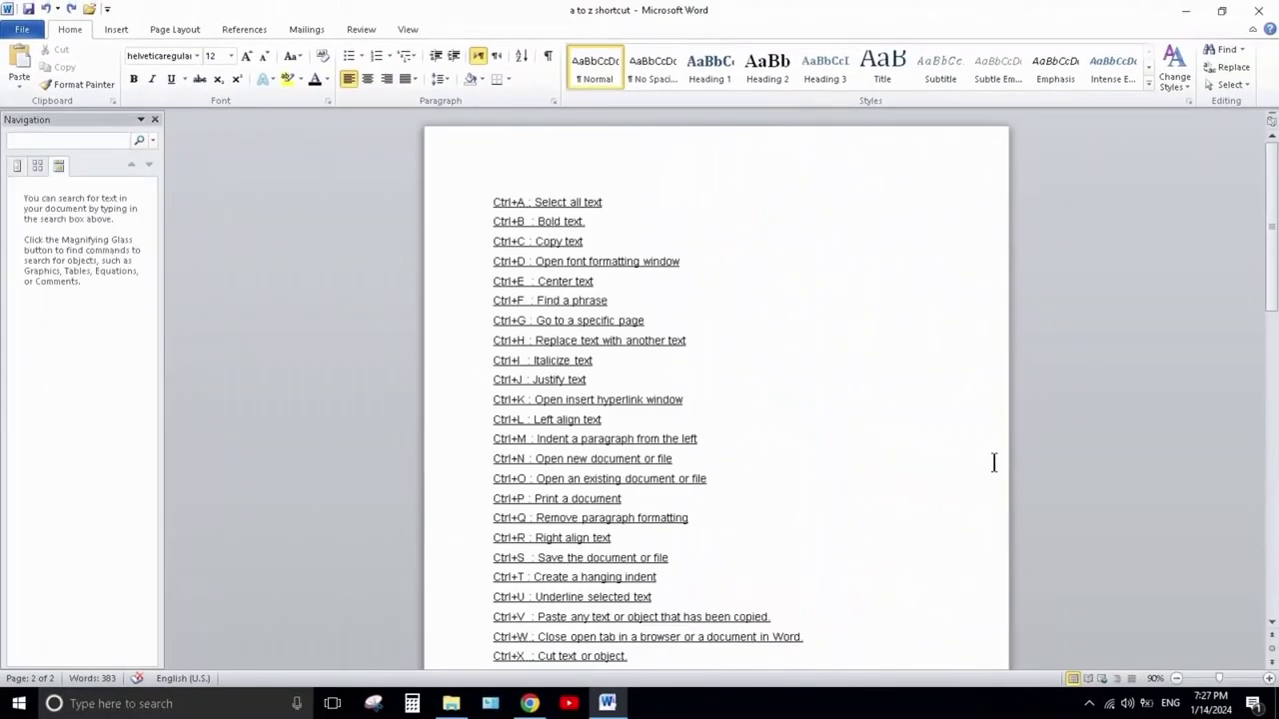
Step: Search for 'electronic' in the Navigation pane to highlight both matches
key(ctrl+f)
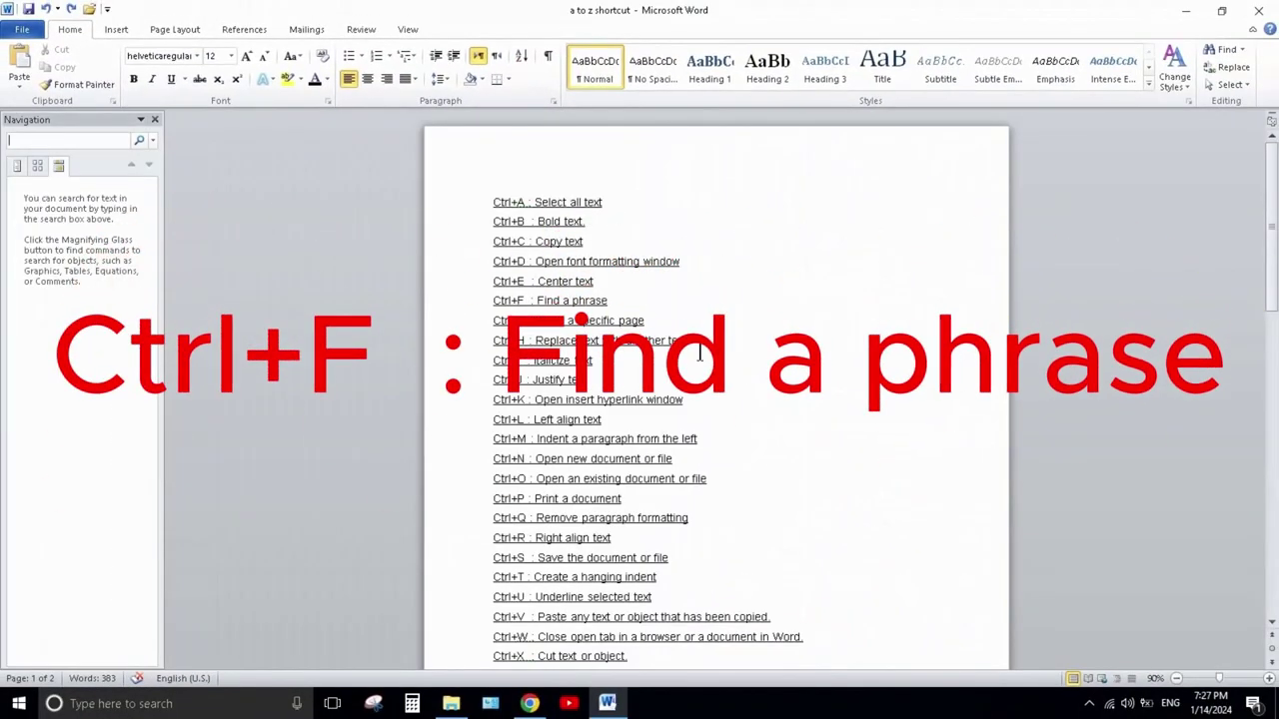
scroll(710, 384, down, 8)
scroll(710, 385, down, 10)
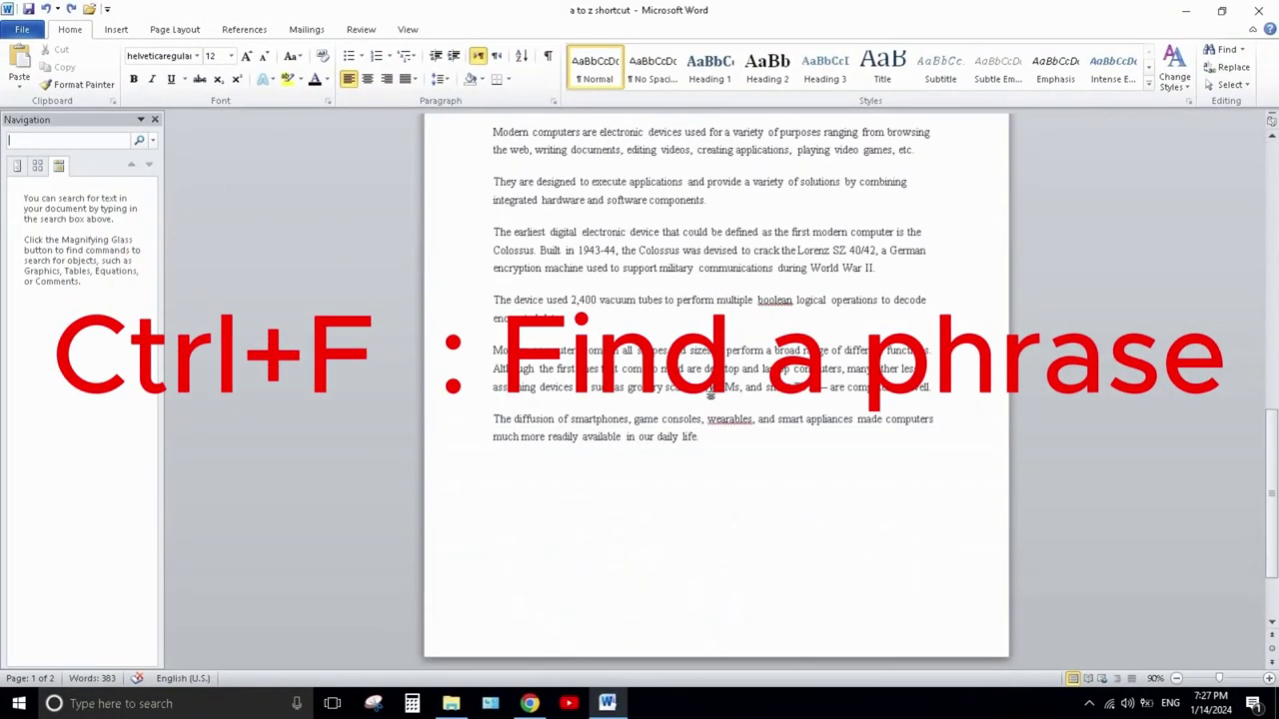
click(758, 203)
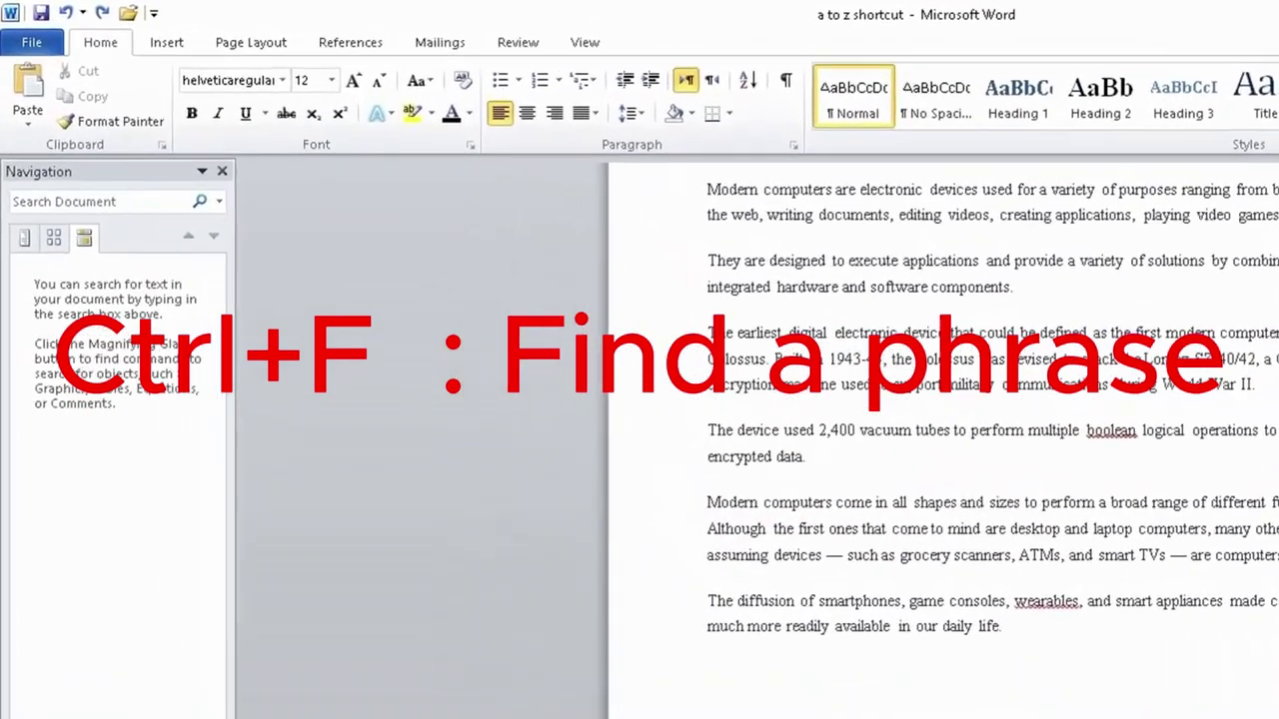
scroll(1074, 375, up, 1)
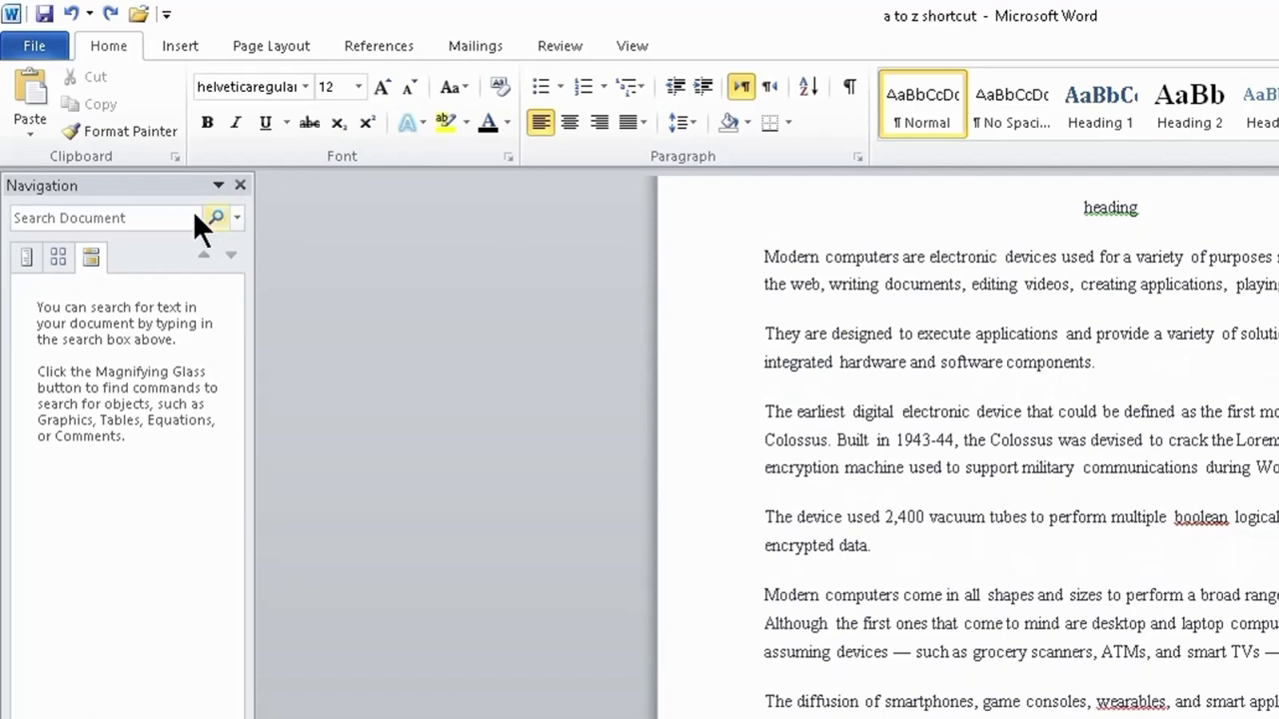
click(119, 220)
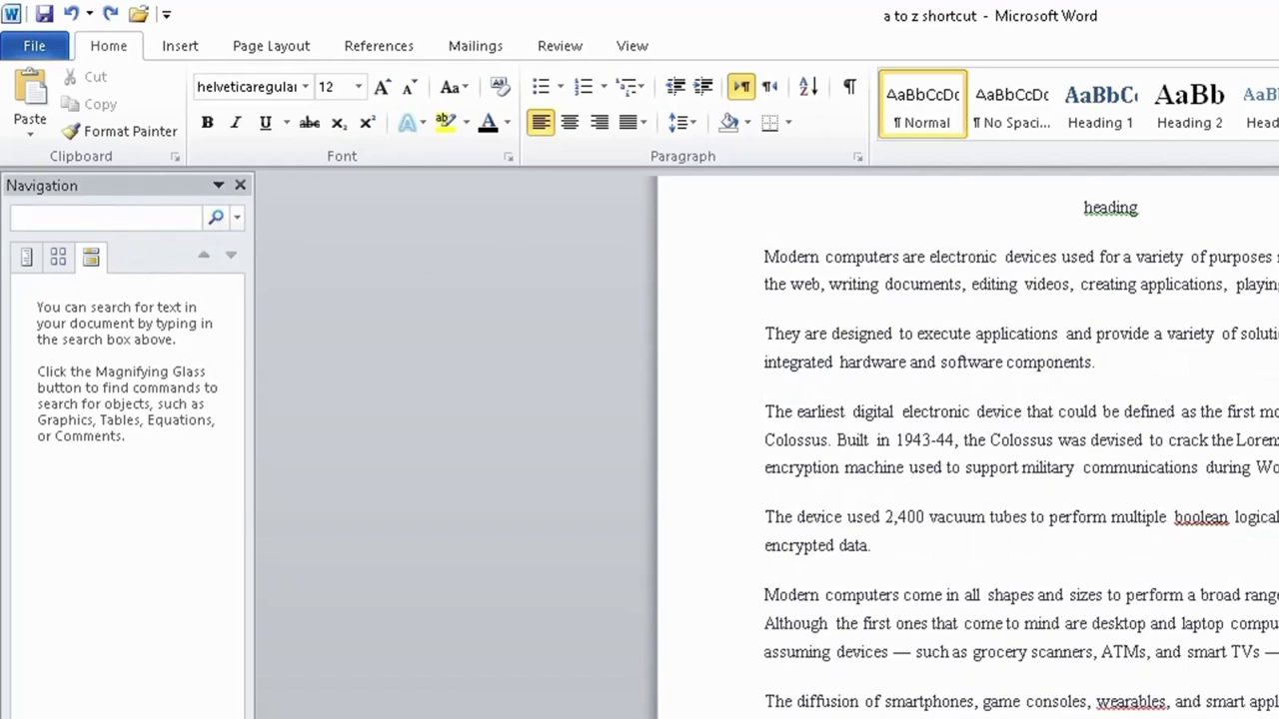
text(electronic)
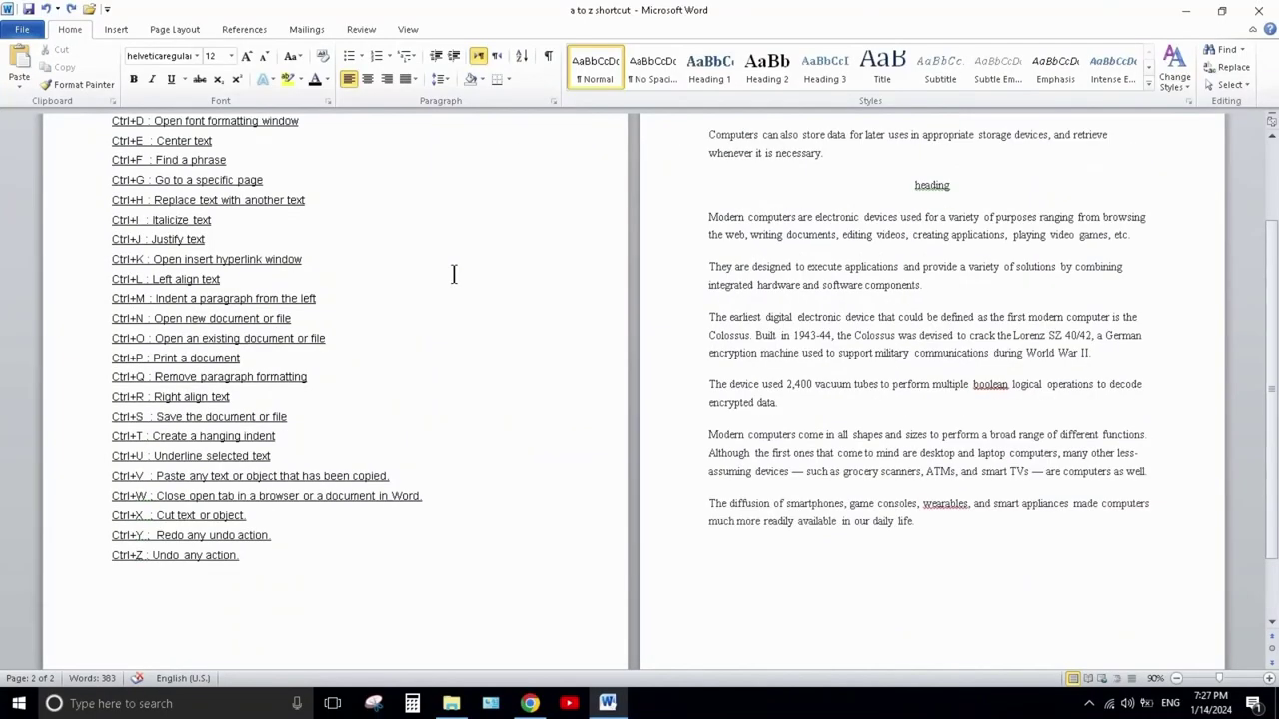
scroll(190, 250, up, 1)
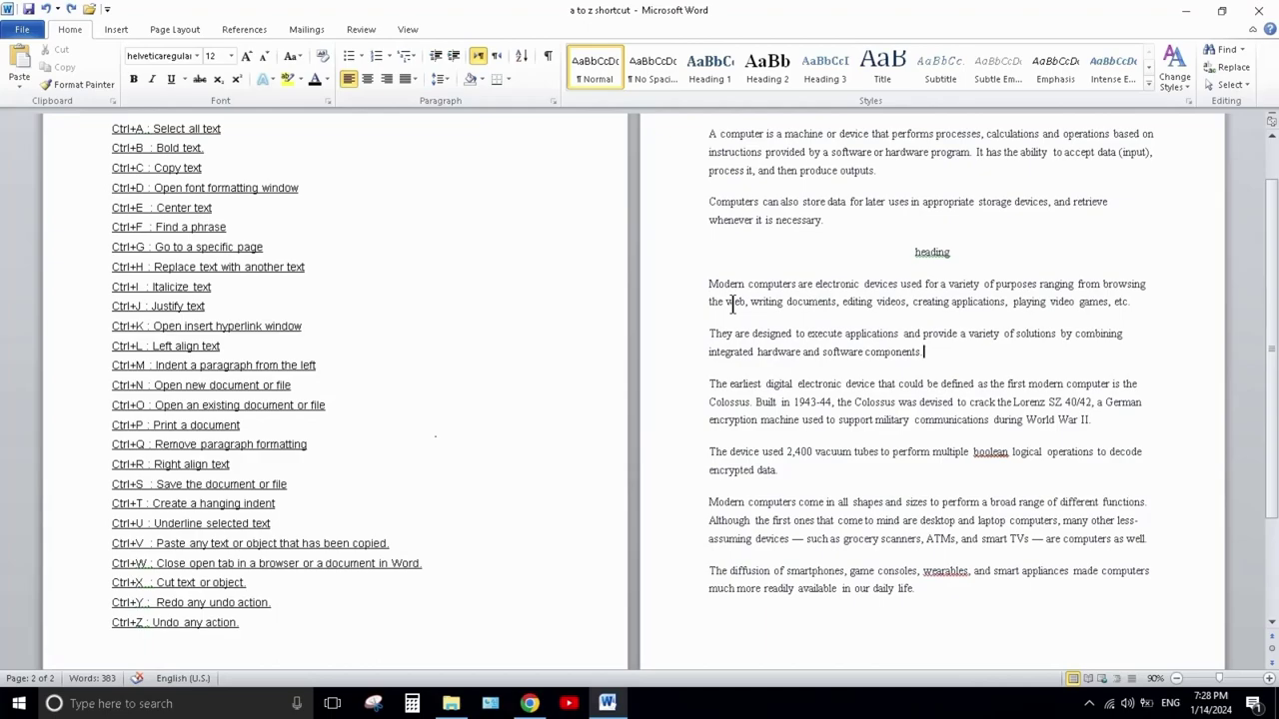
Step: Go to page 1 with Ctrl+G, then close Find and Replace
key(ctrl+g)
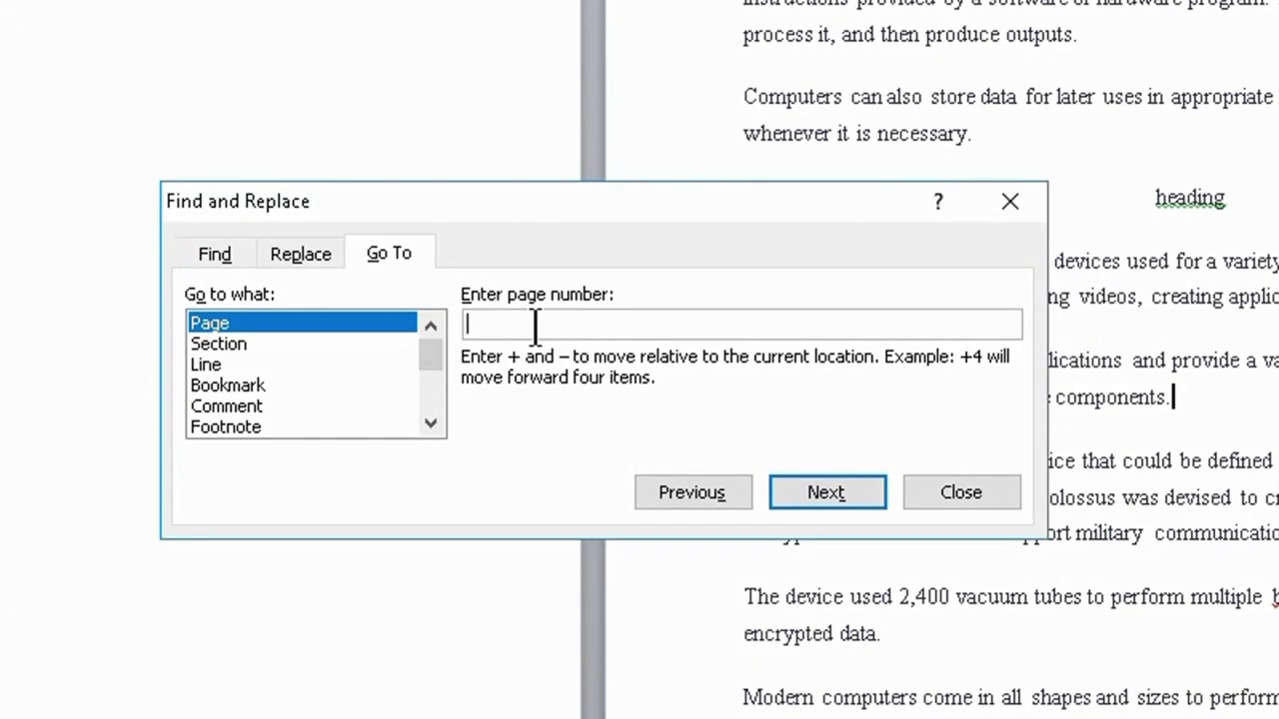
text(1)
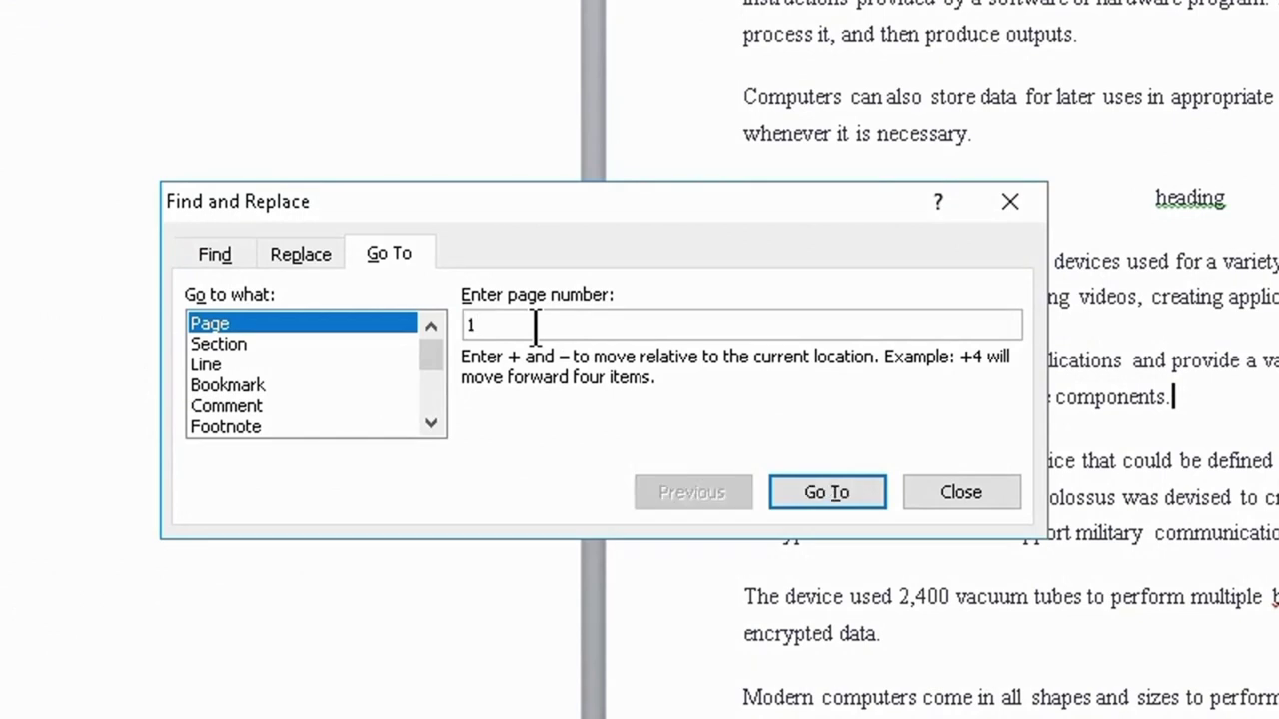
click(815, 497)
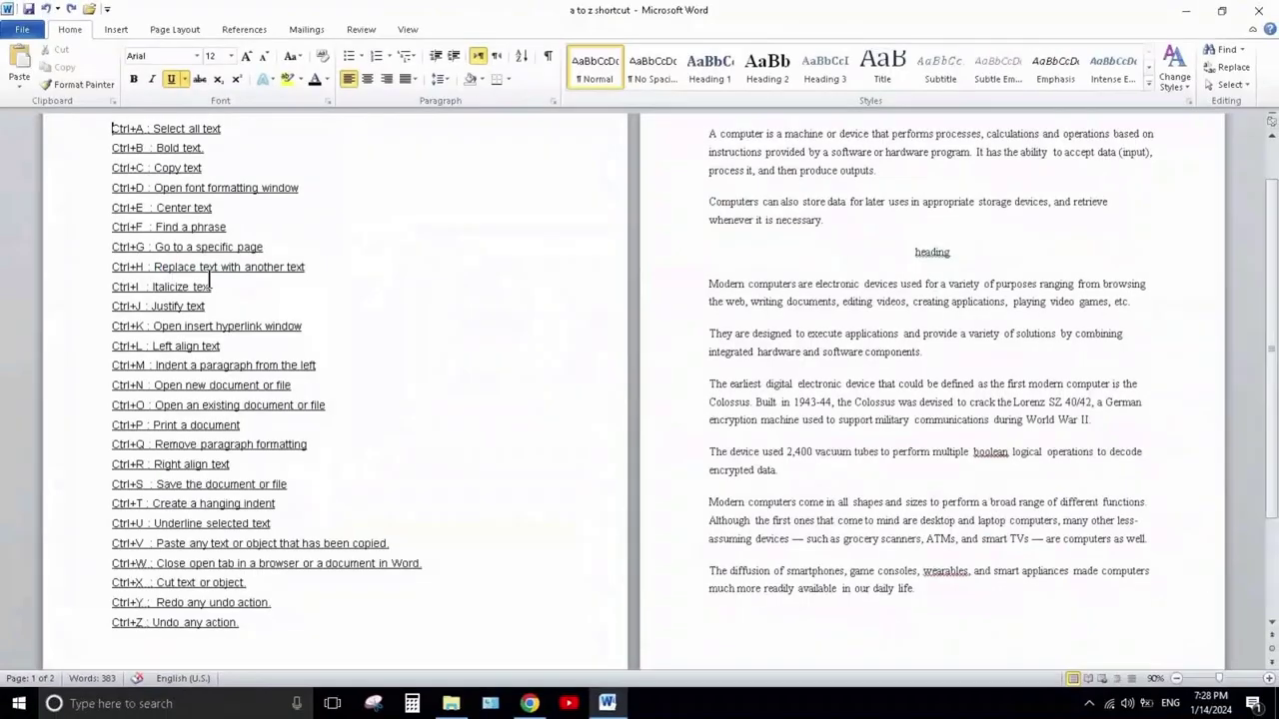
key(Escape)
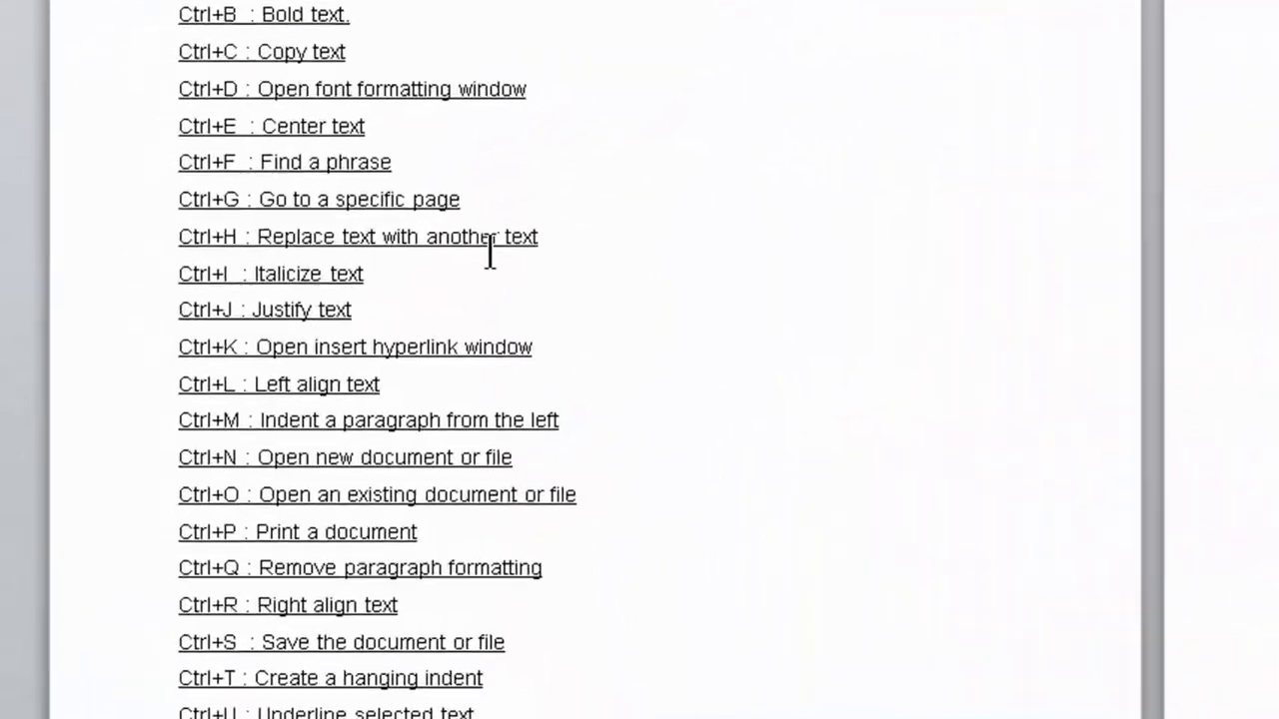
Step: In Find and Replace, set 'electricity' as the replacement for 'electron'
scroll(642, 317, up, 1)
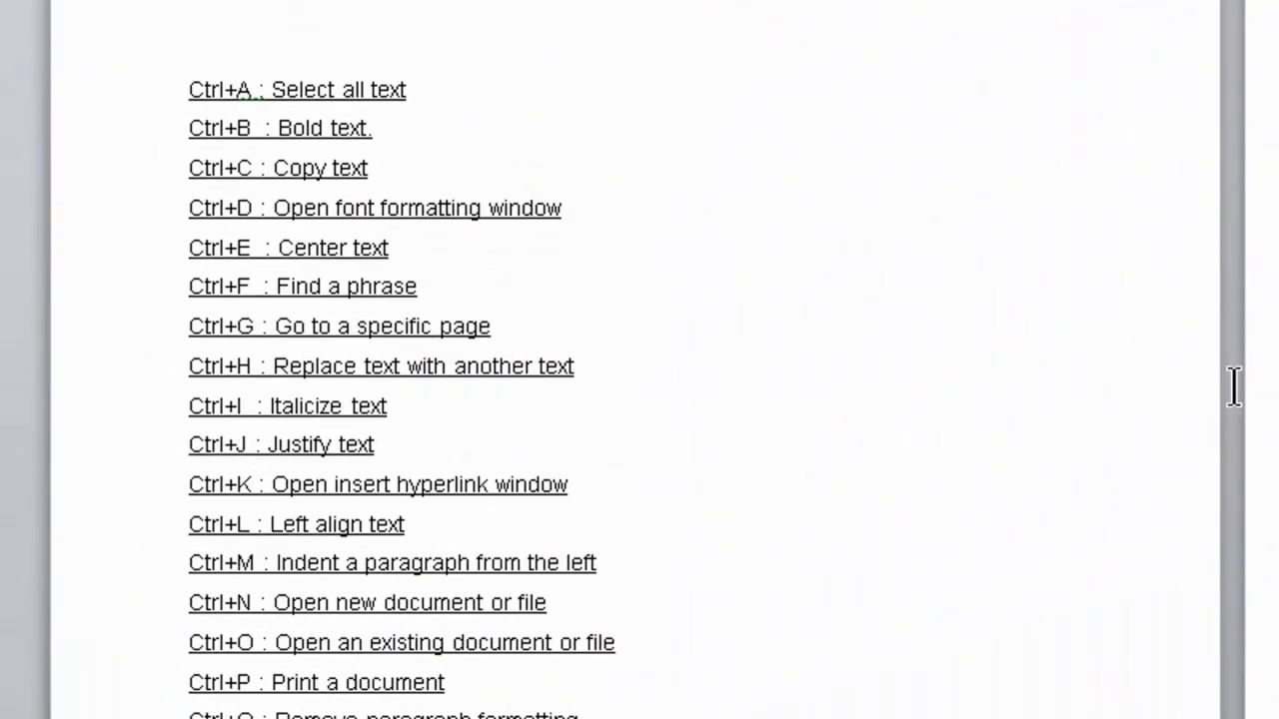
key(ctrl+h)
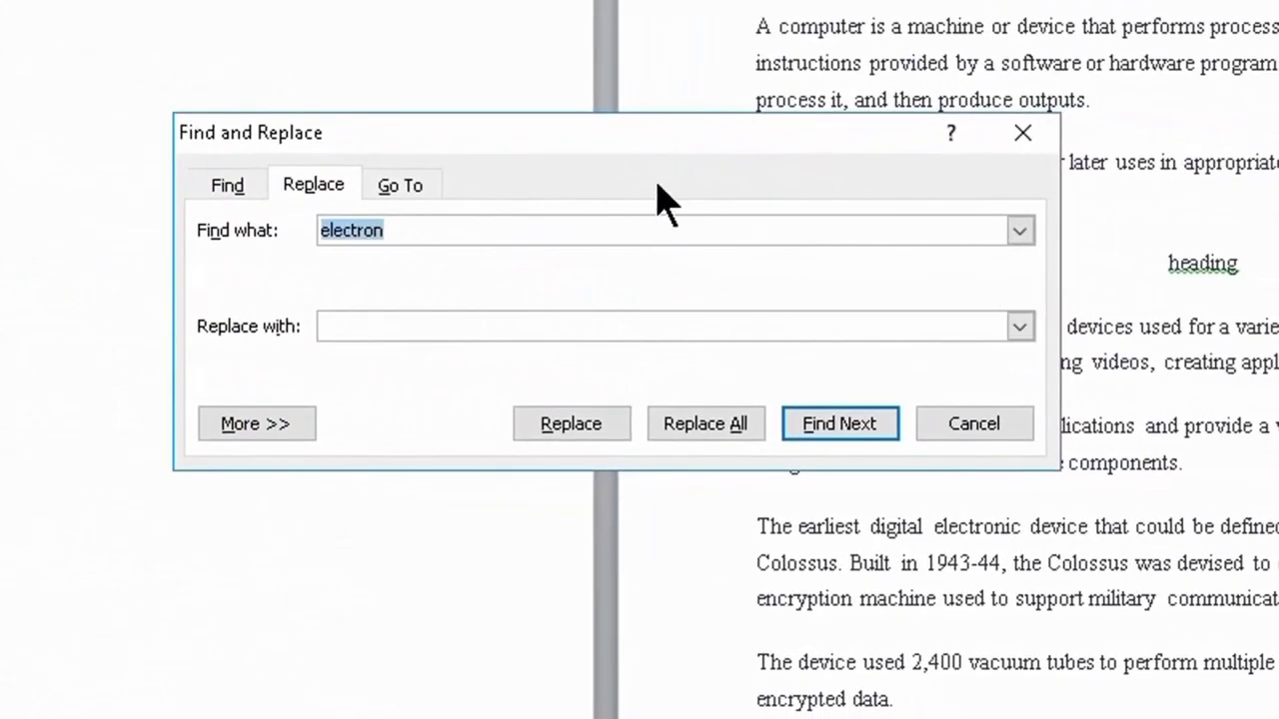
drag(650, 148, 140, 12)
click(103, 251)
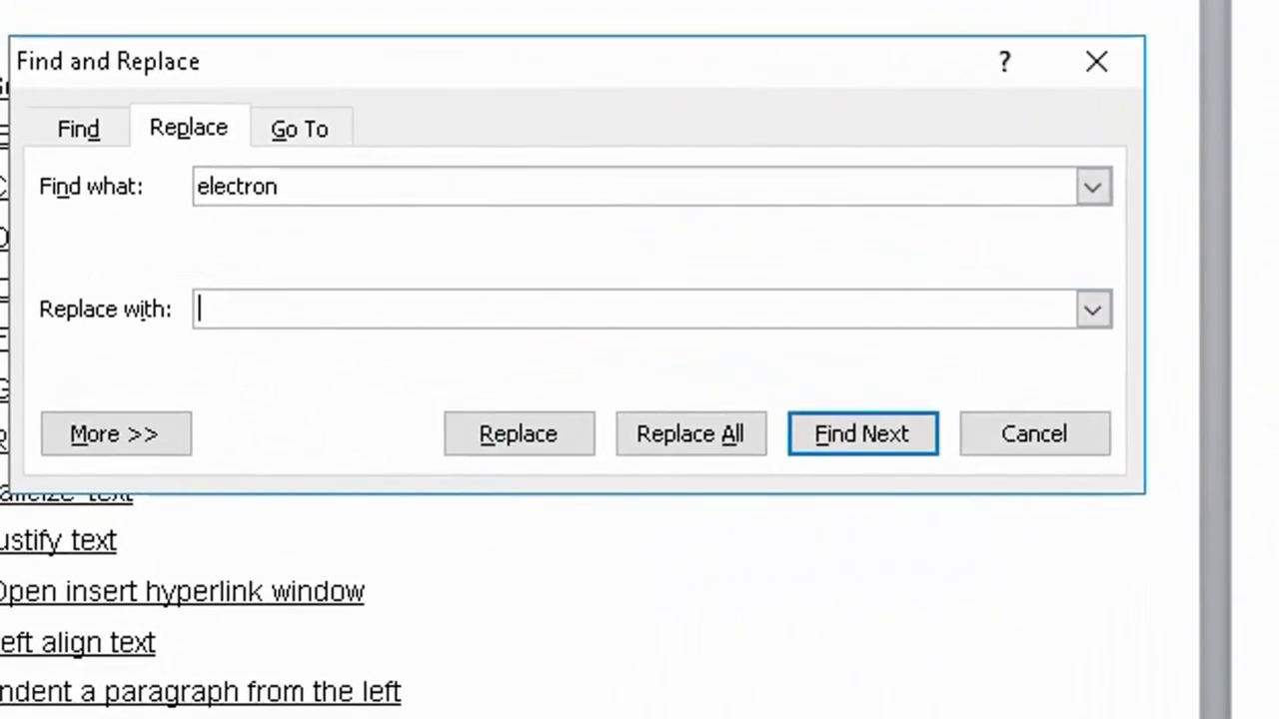
text(electrici)
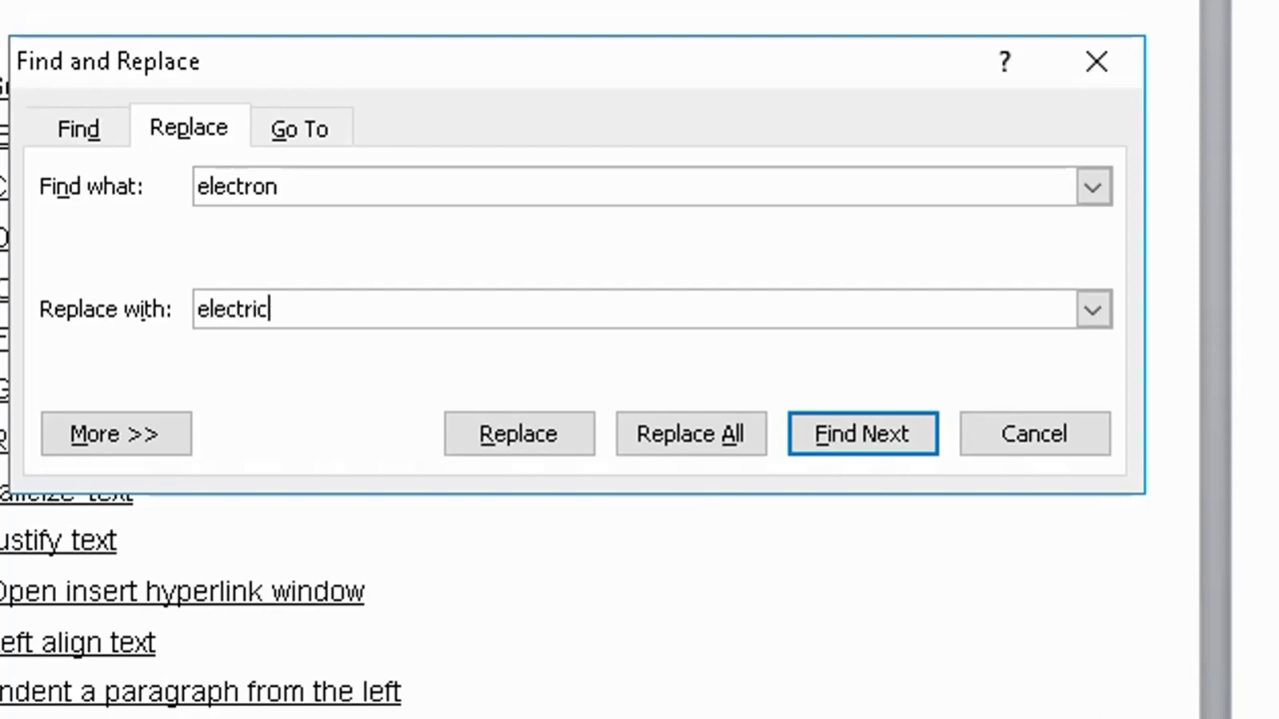
text(ty)
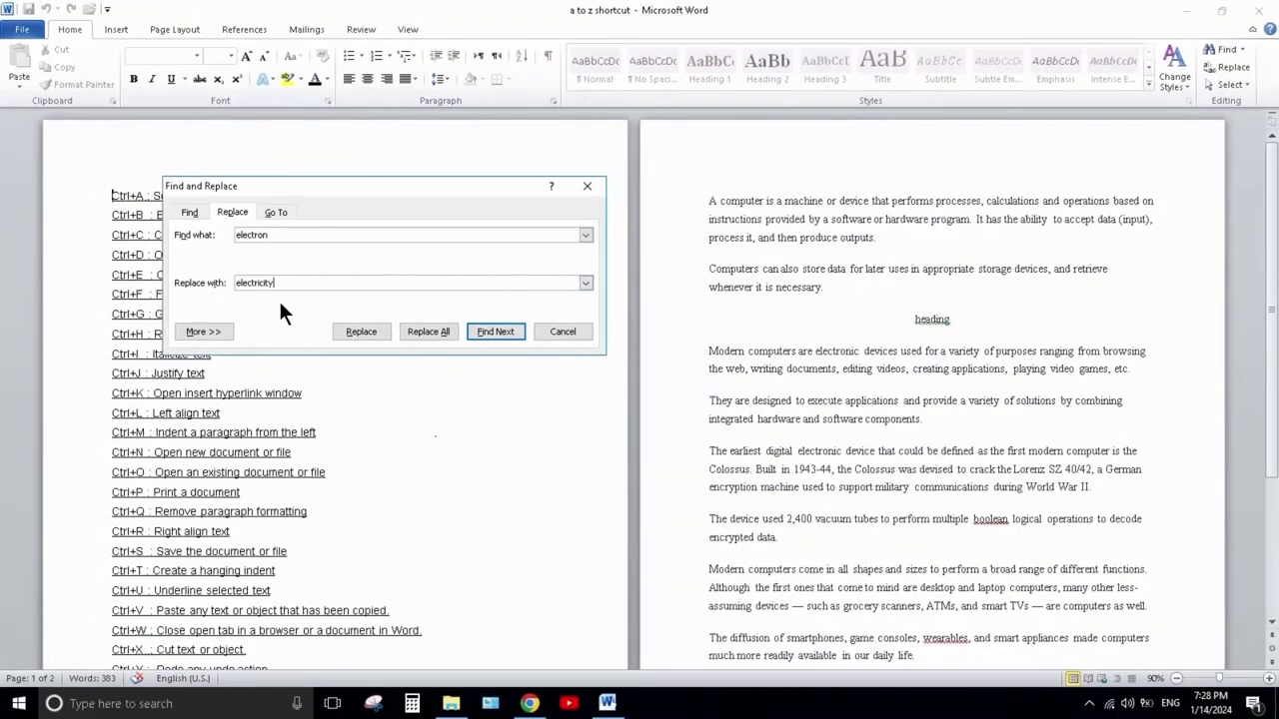
Step: Replace both 'electron' matches one at a time, then close the dialog
click(367, 330)
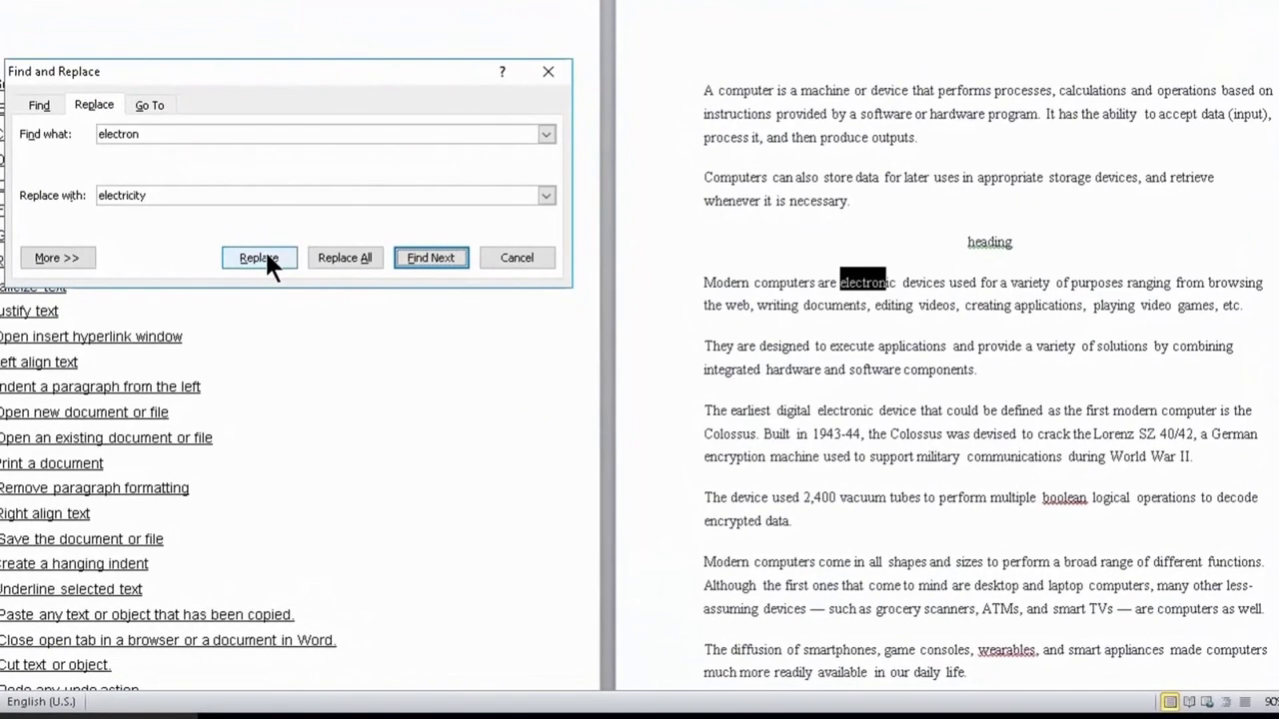
click(264, 248)
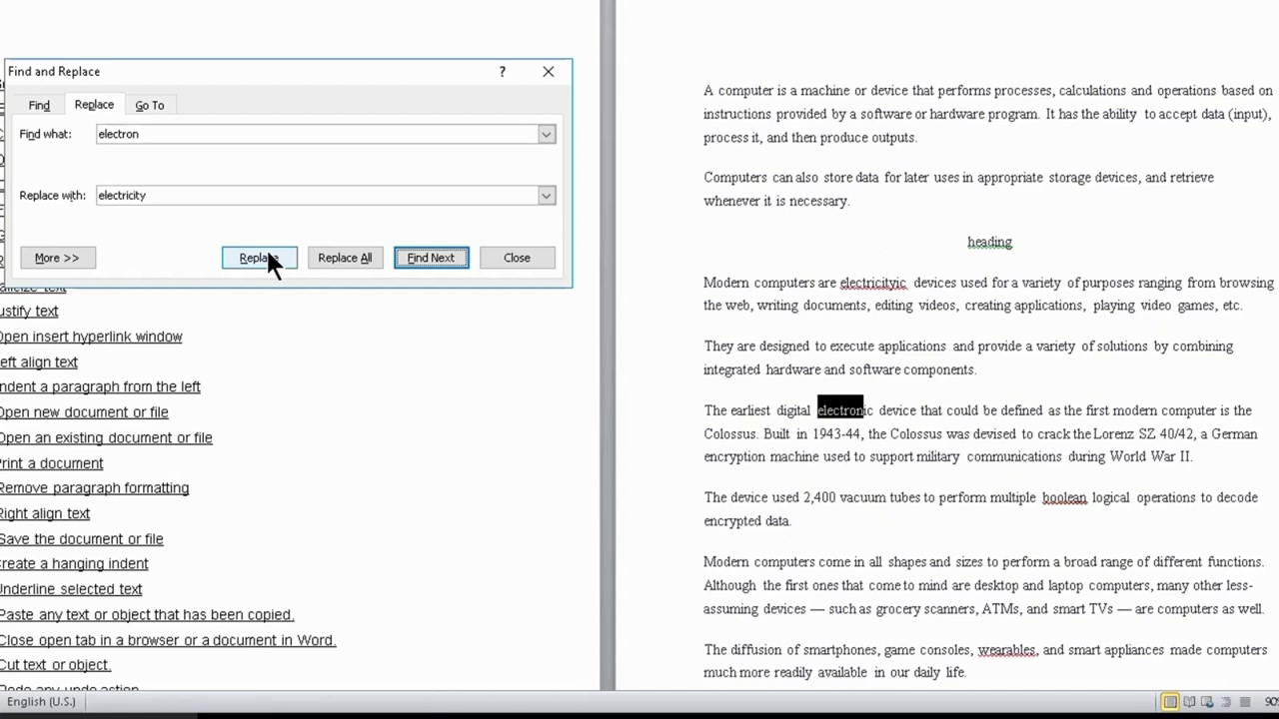
click(264, 256)
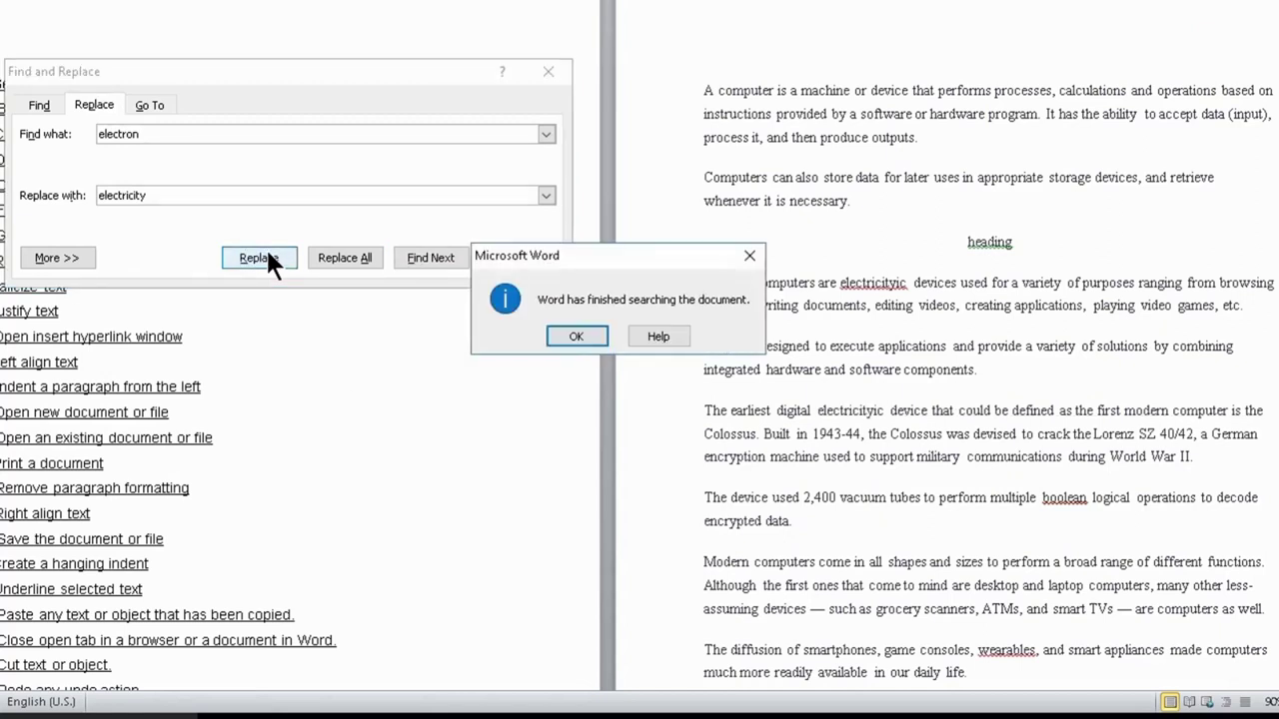
click(578, 336)
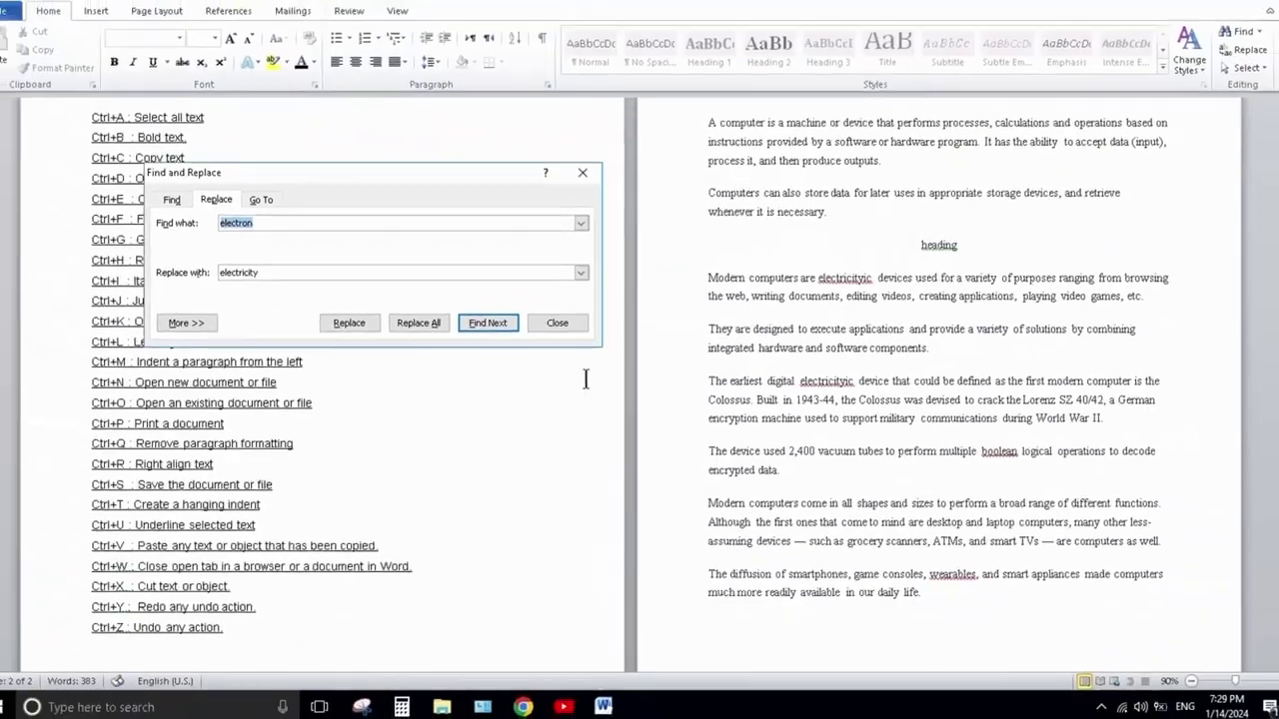
key(Escape)
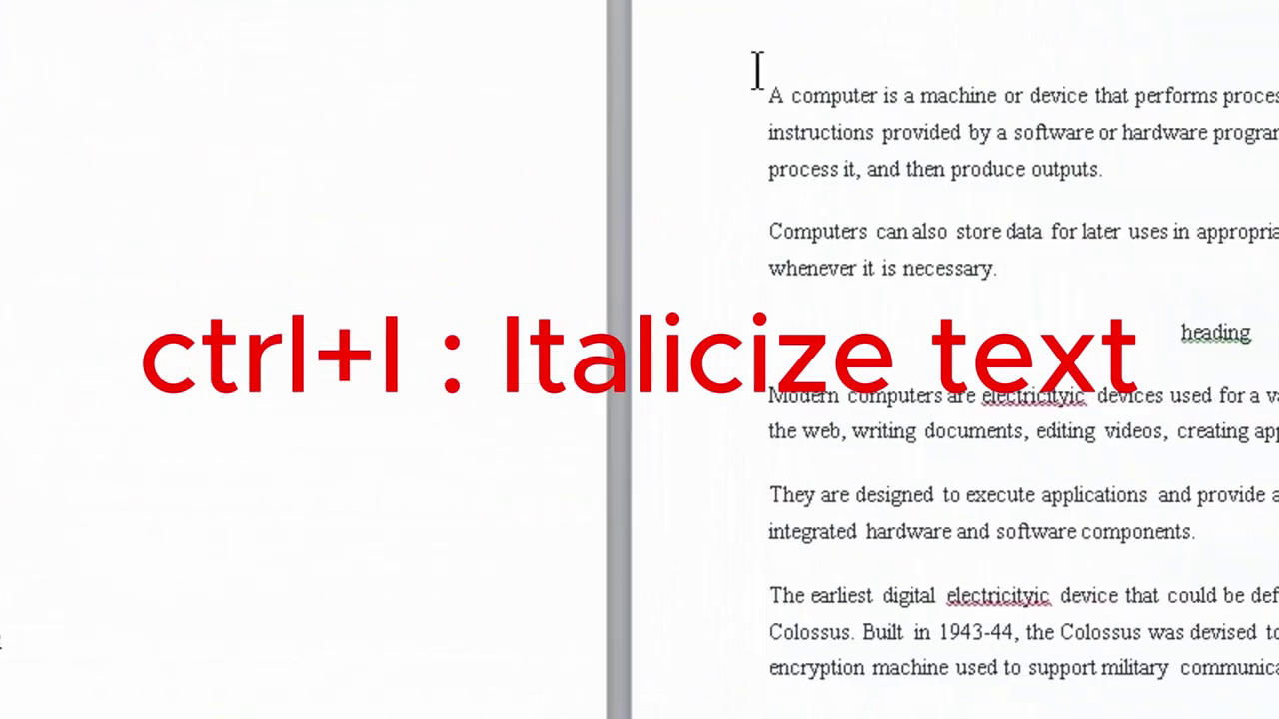
Step: Italicize the first two sample paragraphs with Ctrl+I, then toggle italics off again
drag(170, 85, 403, 282)
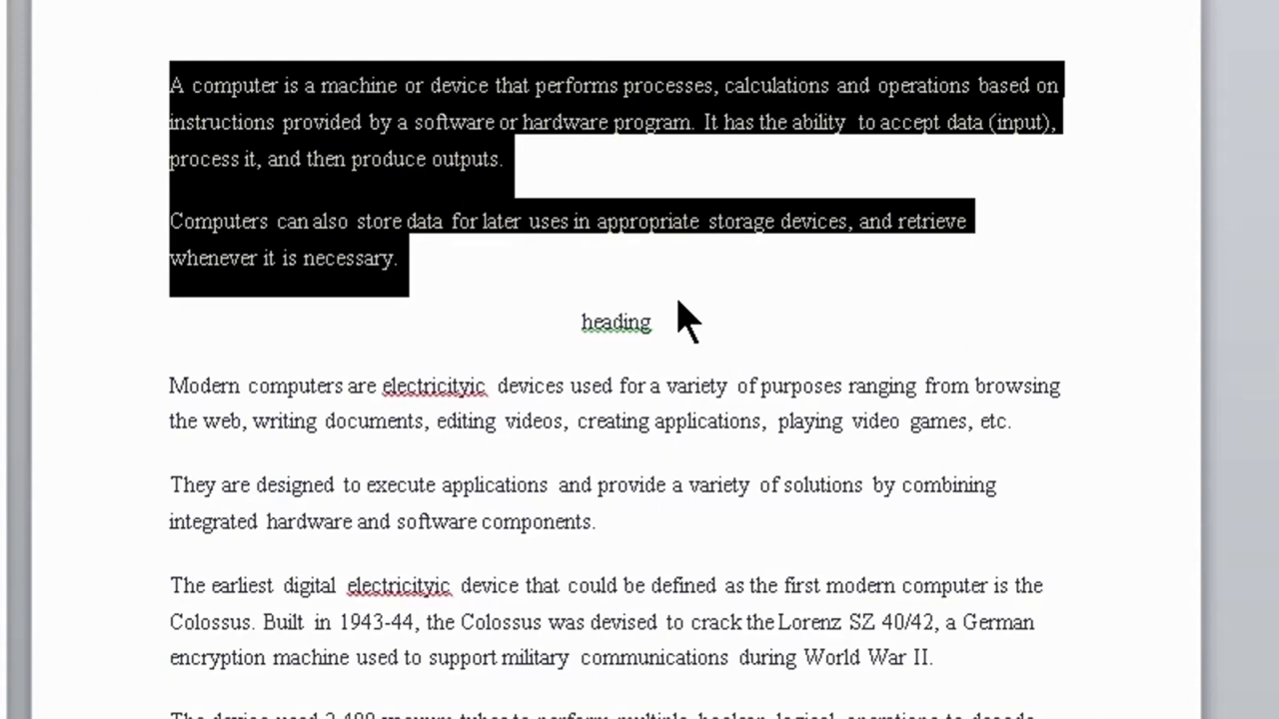
key(ctrl+i)
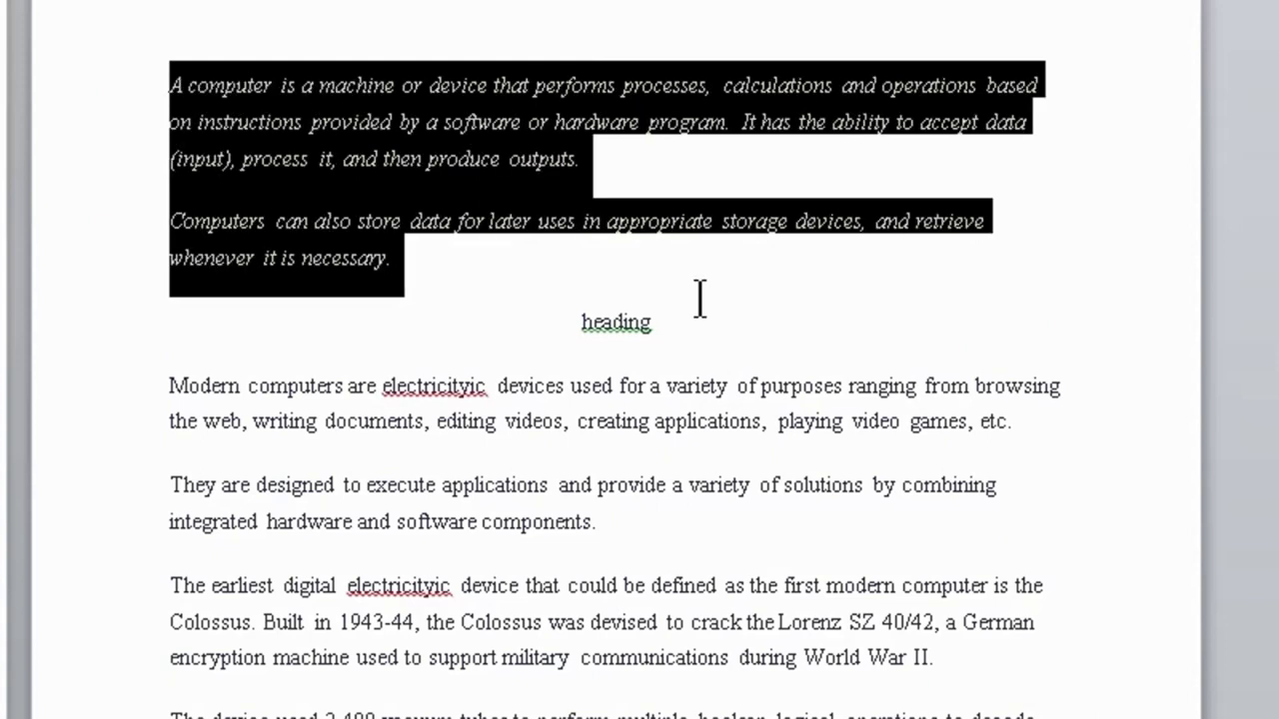
key(ctrl+i)
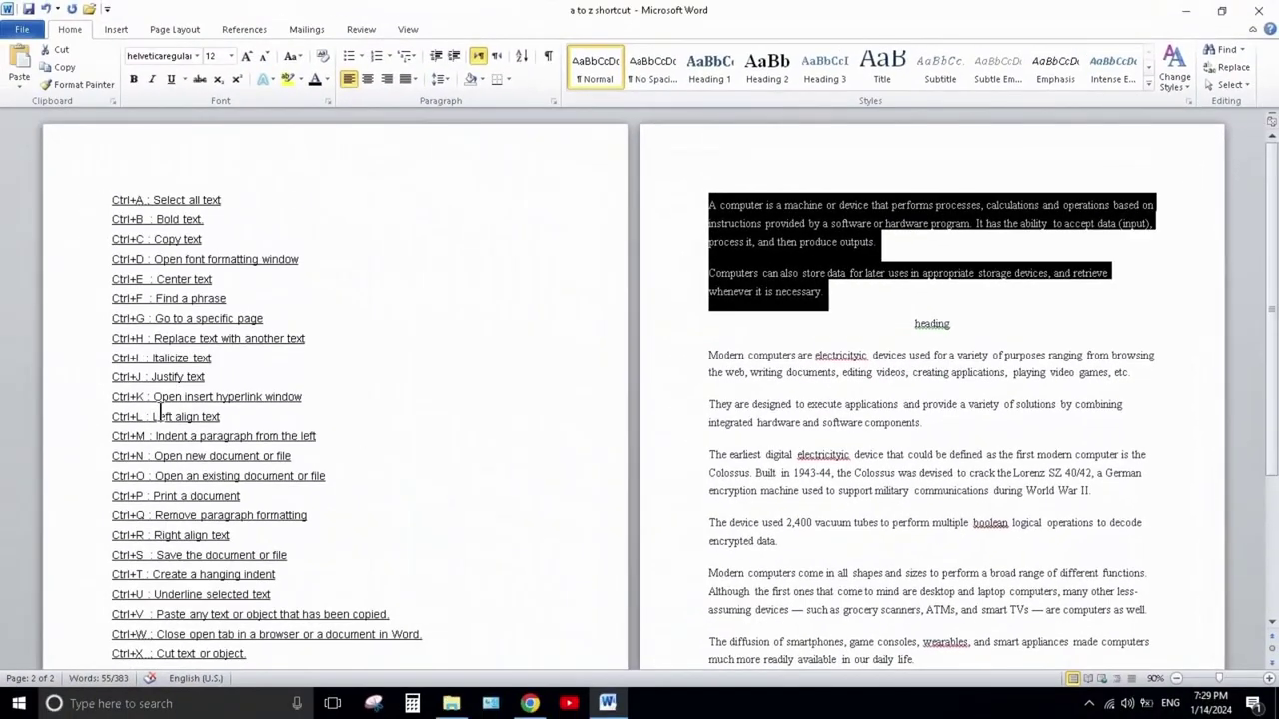
Step: Paste the cut paragraph into the Colossus paragraph and justify the paragraphs with Ctrl+J
click(782, 358)
text(A computer is a machine or device that performs processes, calculations and operations based on instructions provided by a software or hardware program. It has the ability to accept data (input), process it, and then produce outputs.)
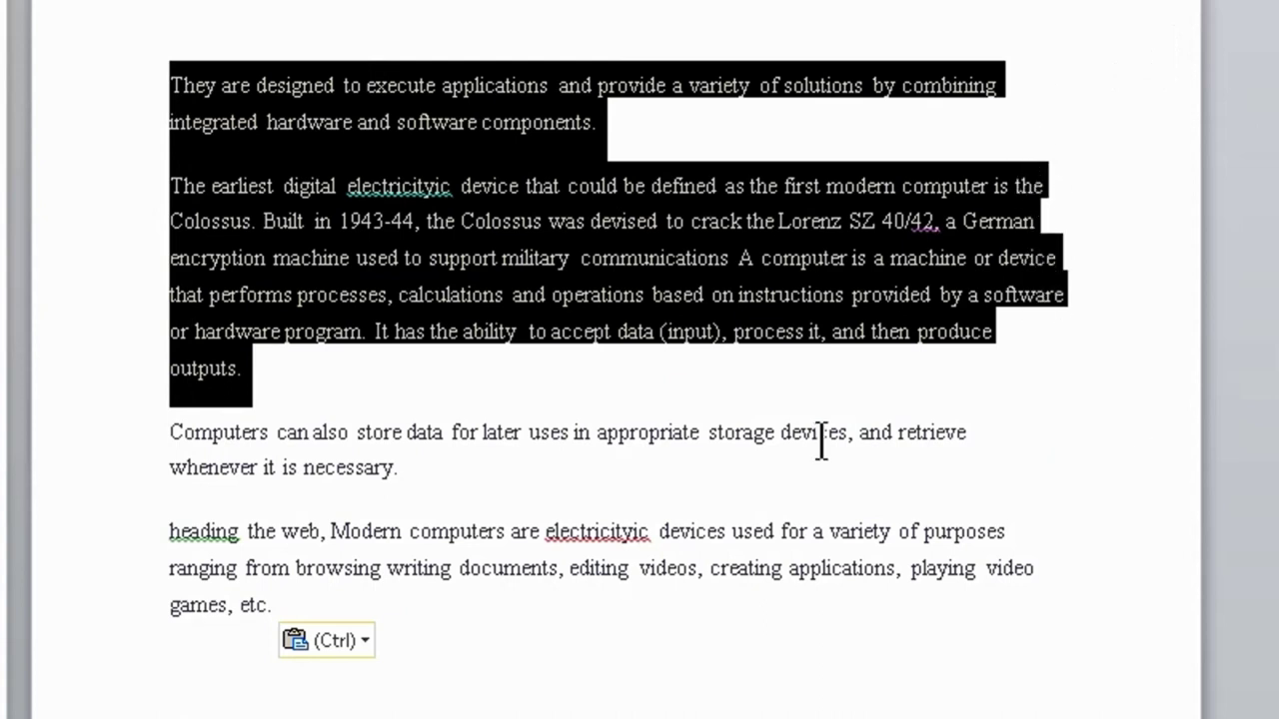
key(ctrl+j)
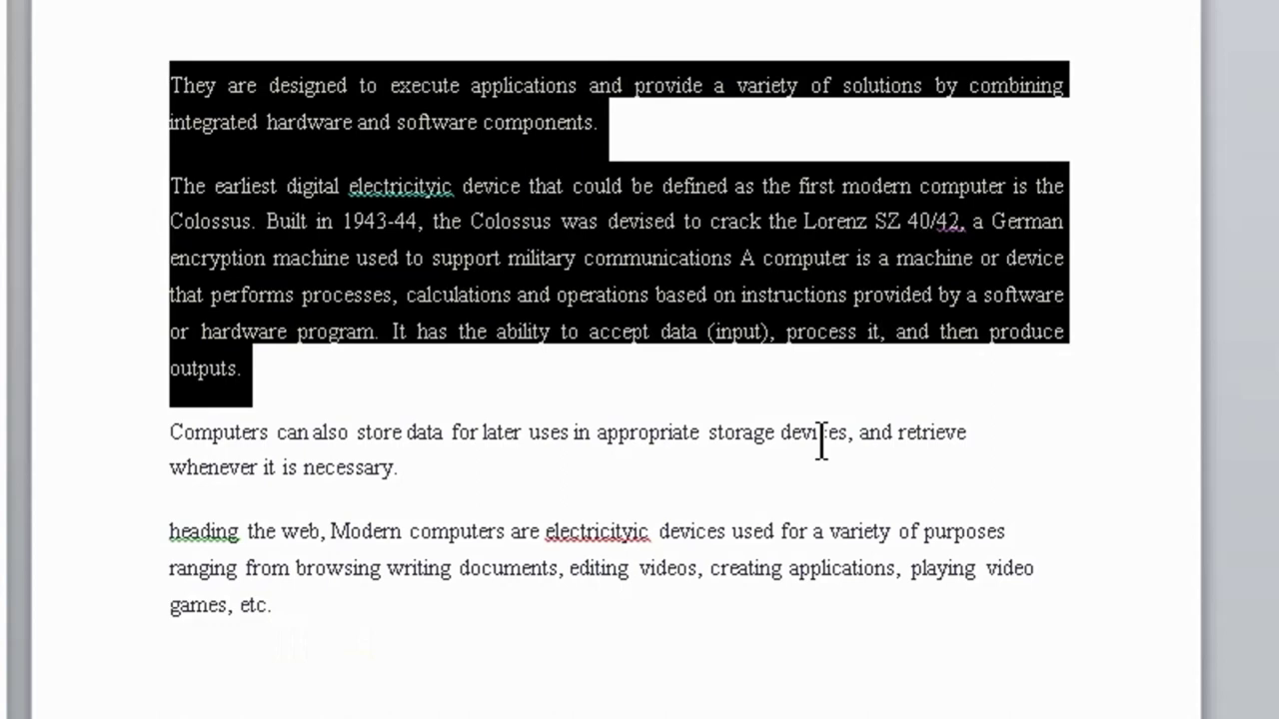
click(820, 439)
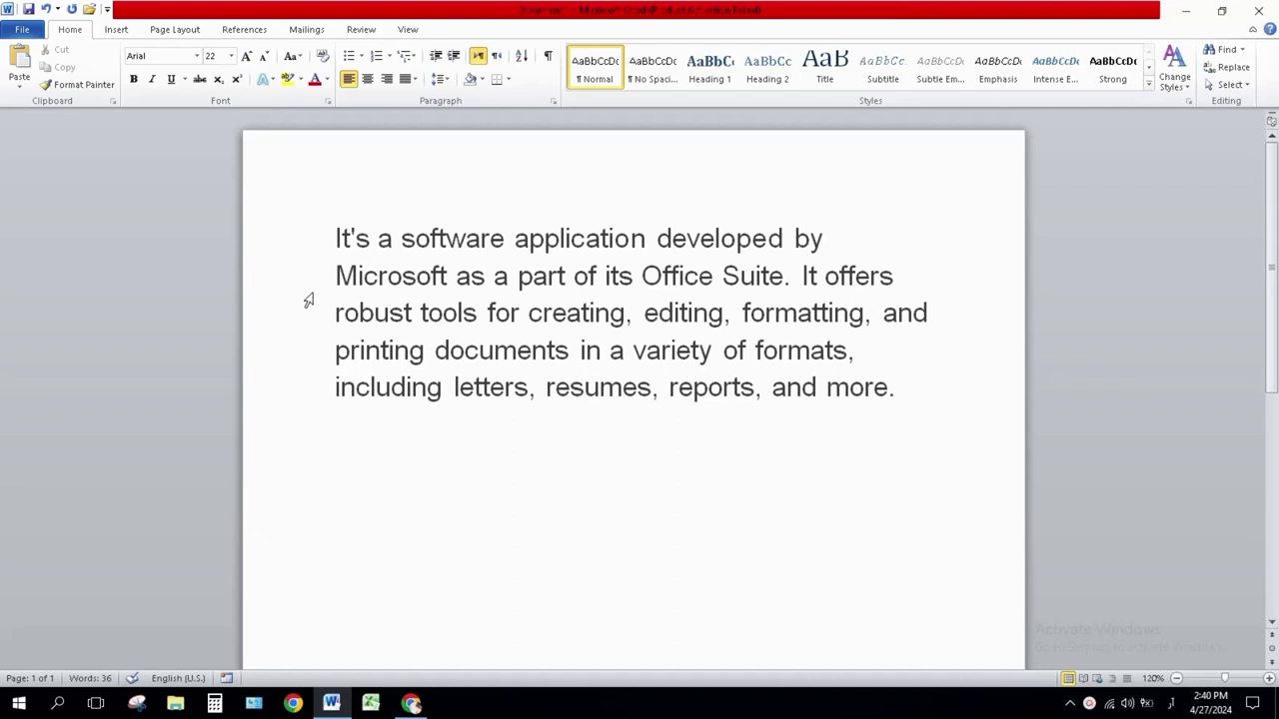
Step: Open Insert Hyperlink for 'Microsoft' and copy the Microsoft Word page address from Chrome
drag(336, 277, 446, 281)
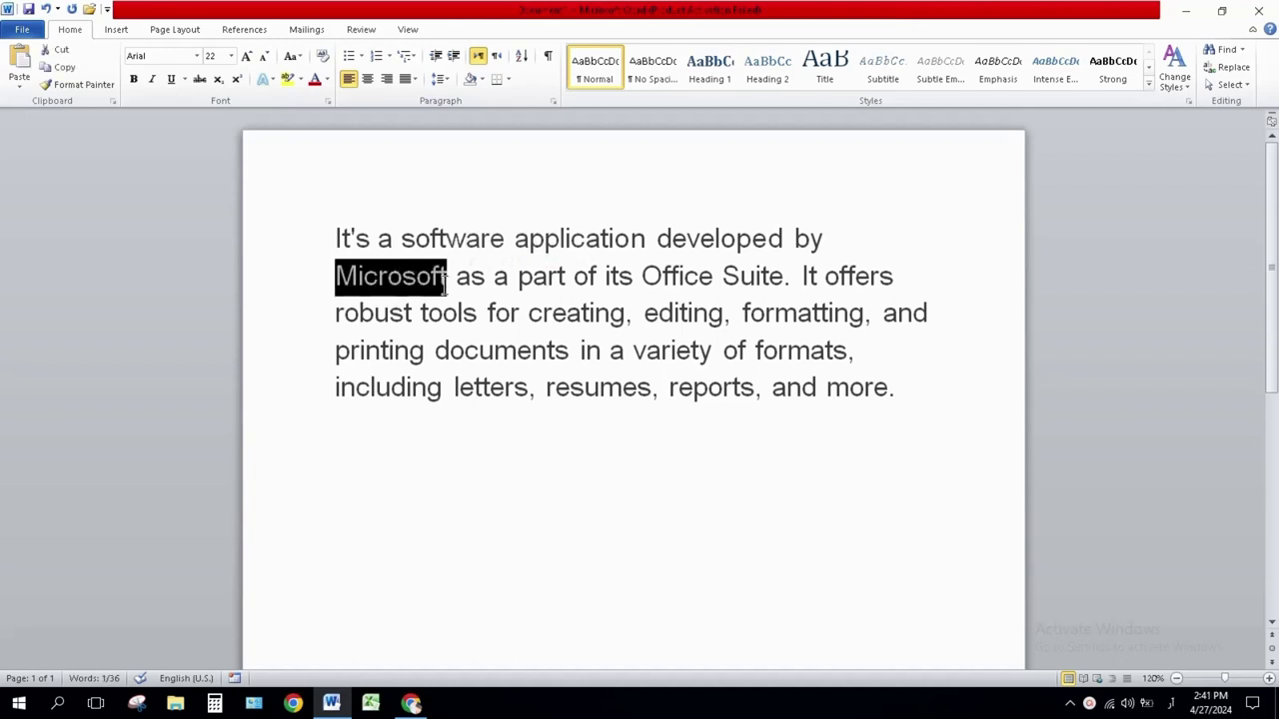
key(ctrl+k)
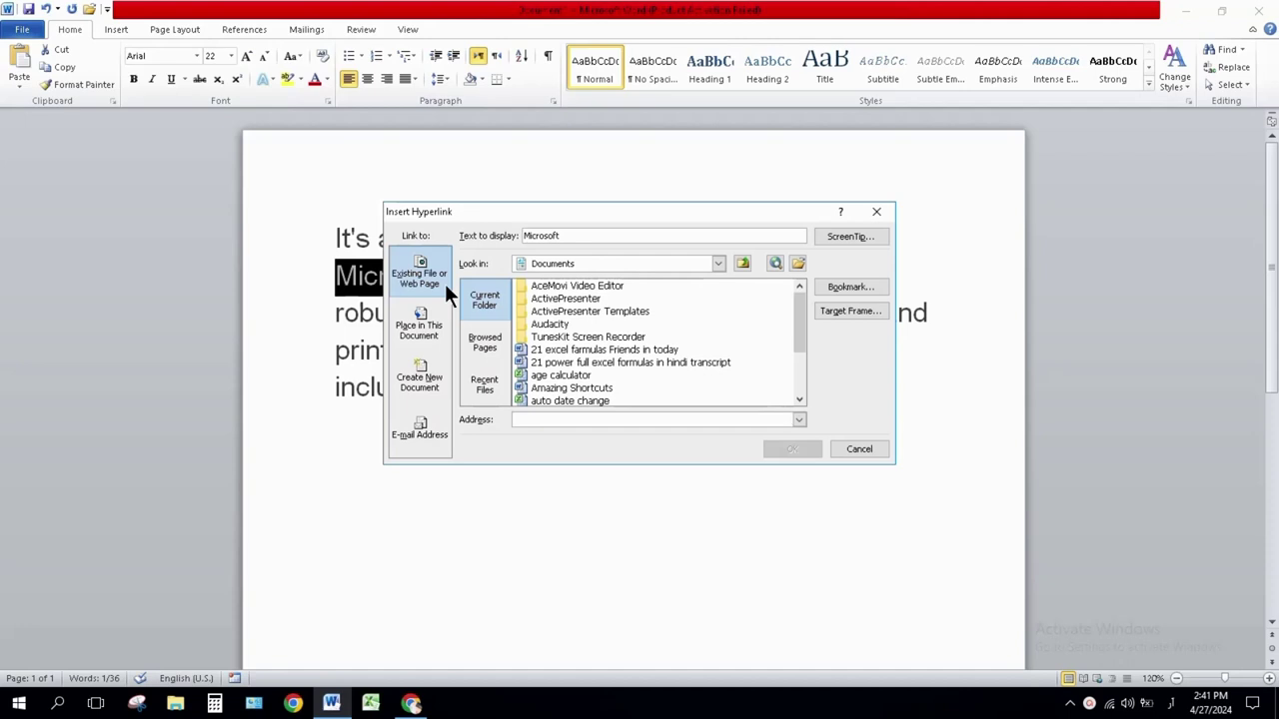
key(alt+Tab)
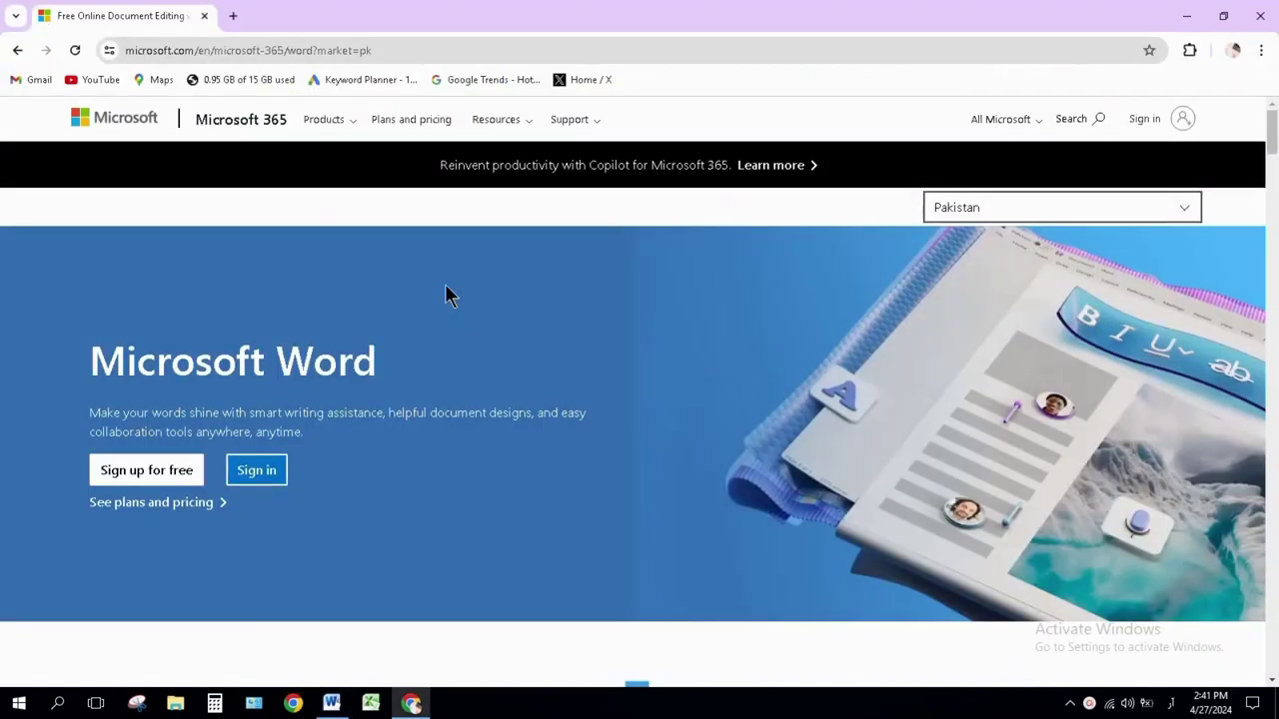
click(412, 47)
key(ctrl+c)
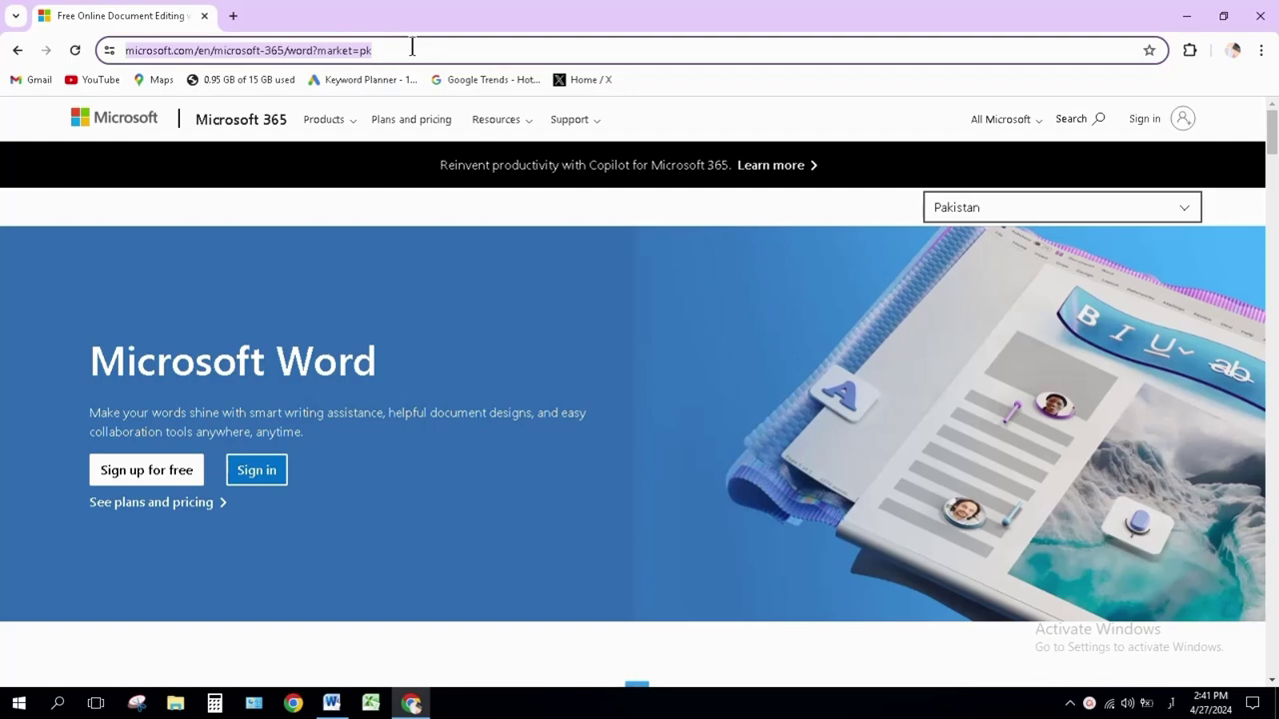
key(alt+Tab)
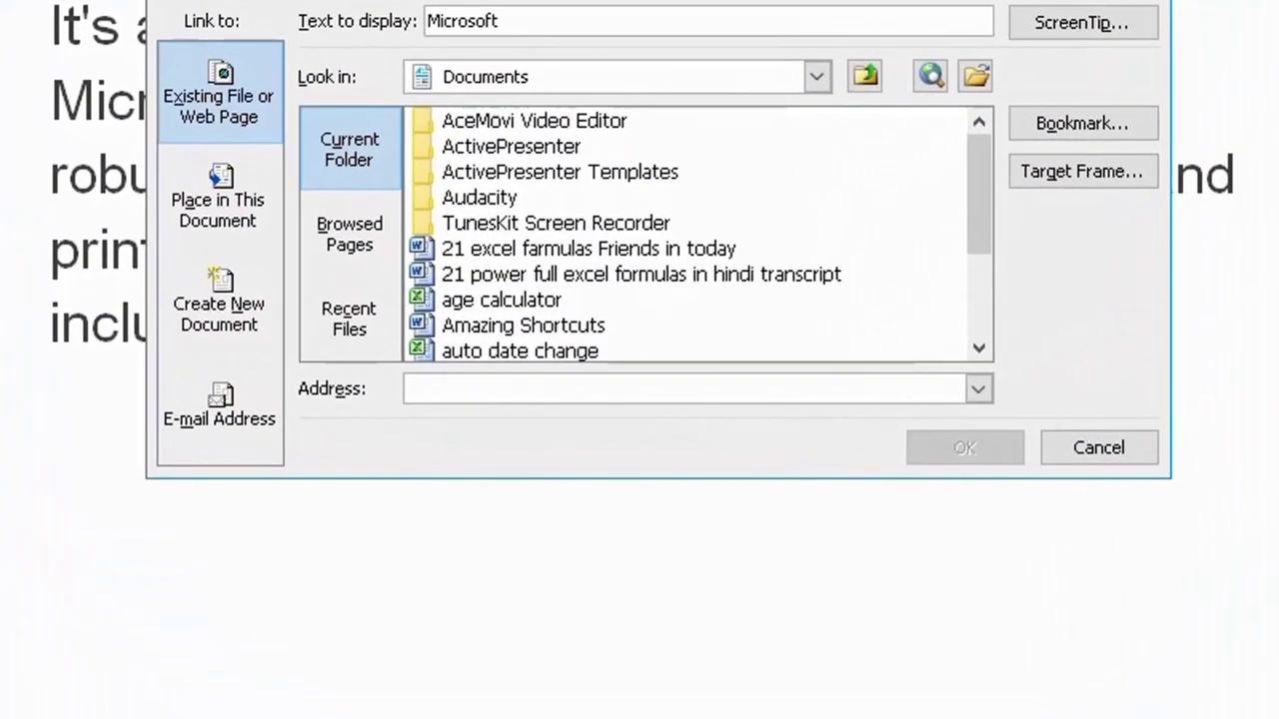
Step: Link the word Microsoft to the pasted Microsoft Word web address and follow it in Chrome
key(ctrl+v)
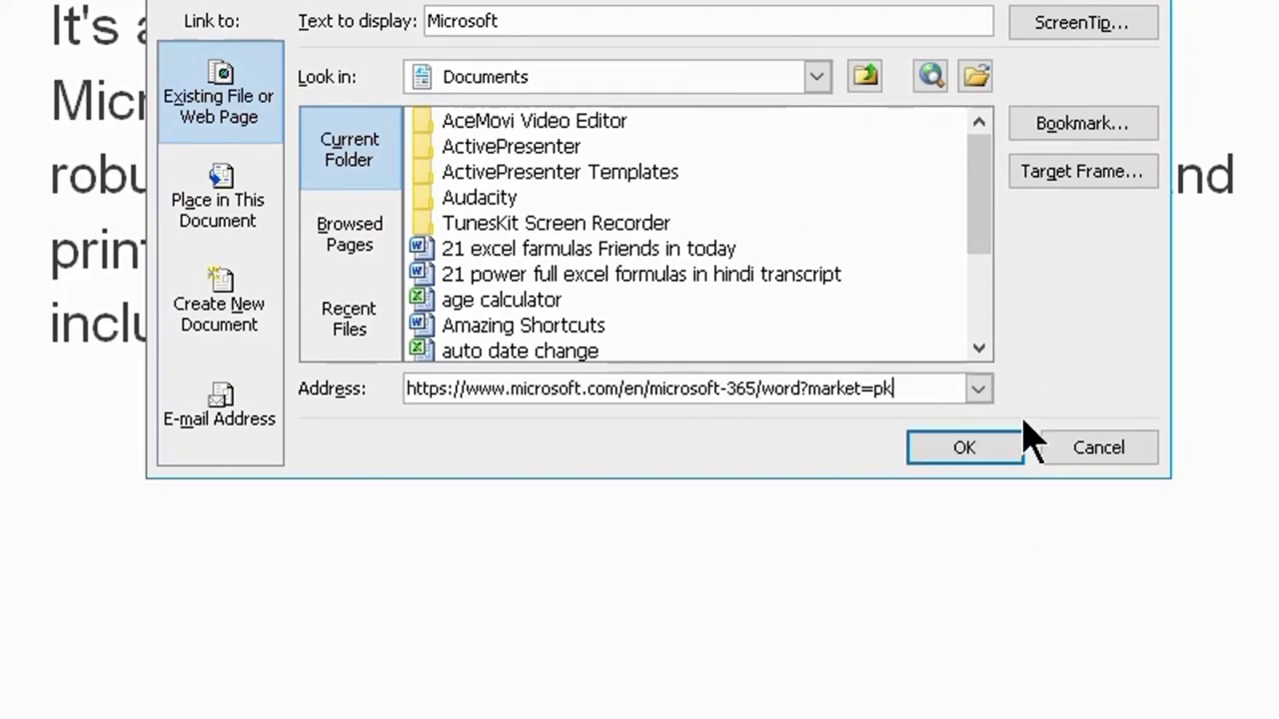
click(968, 452)
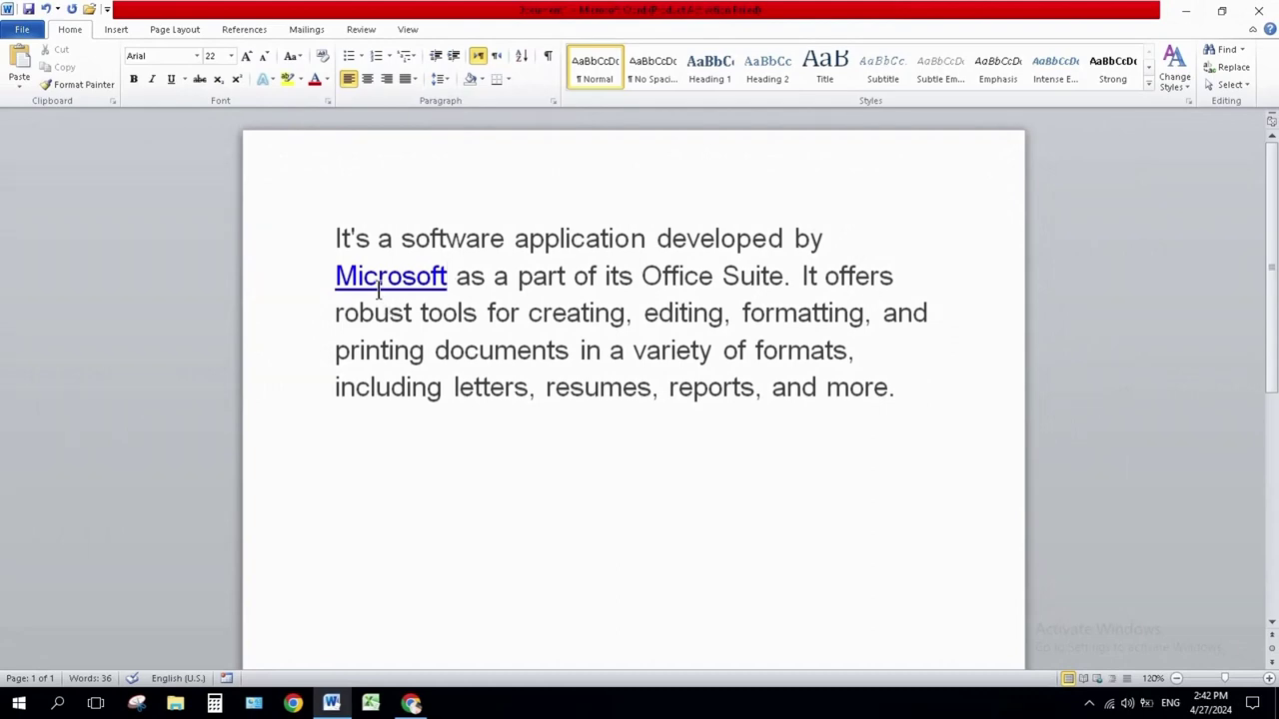
ctrl+click(375, 284)
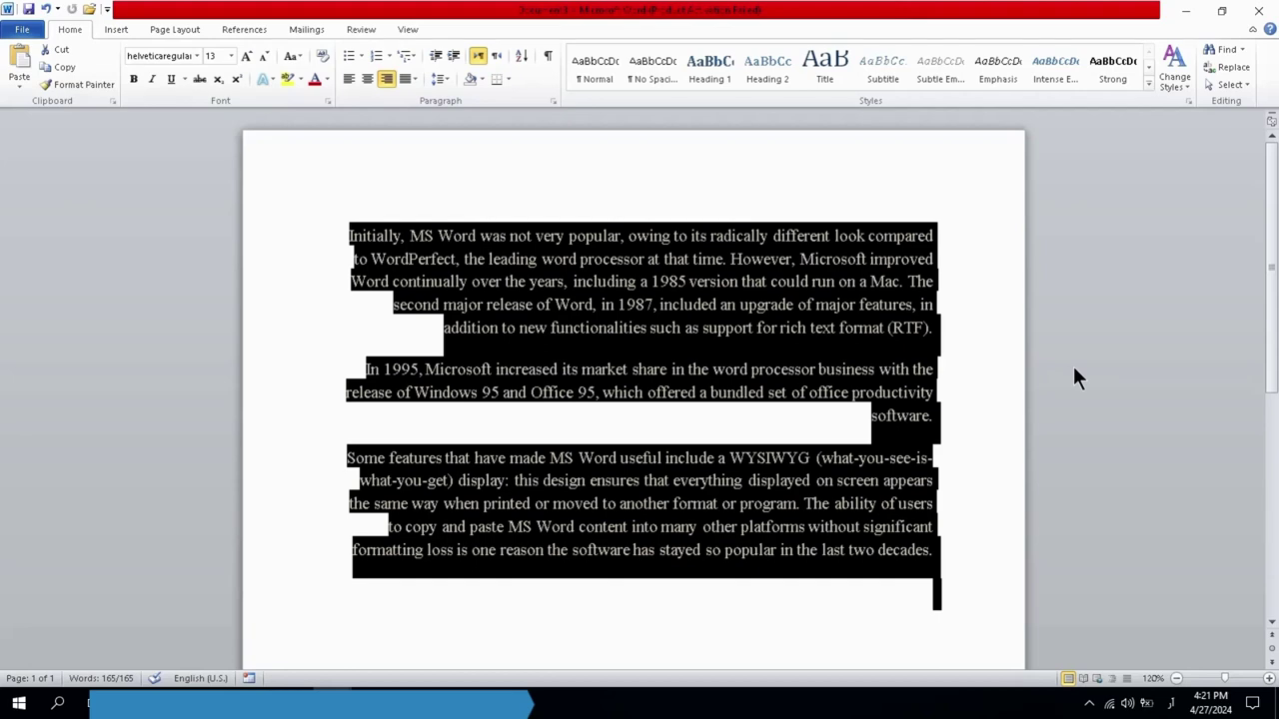
Step: Cycle the history paragraphs through left, justified and right alignment, finishing left-aligned
key(ctrl+l)
key(ctrl+j)
key(ctrl+l)
key(ctrl+j)
key(ctrl+l)
key(ctrl+j)
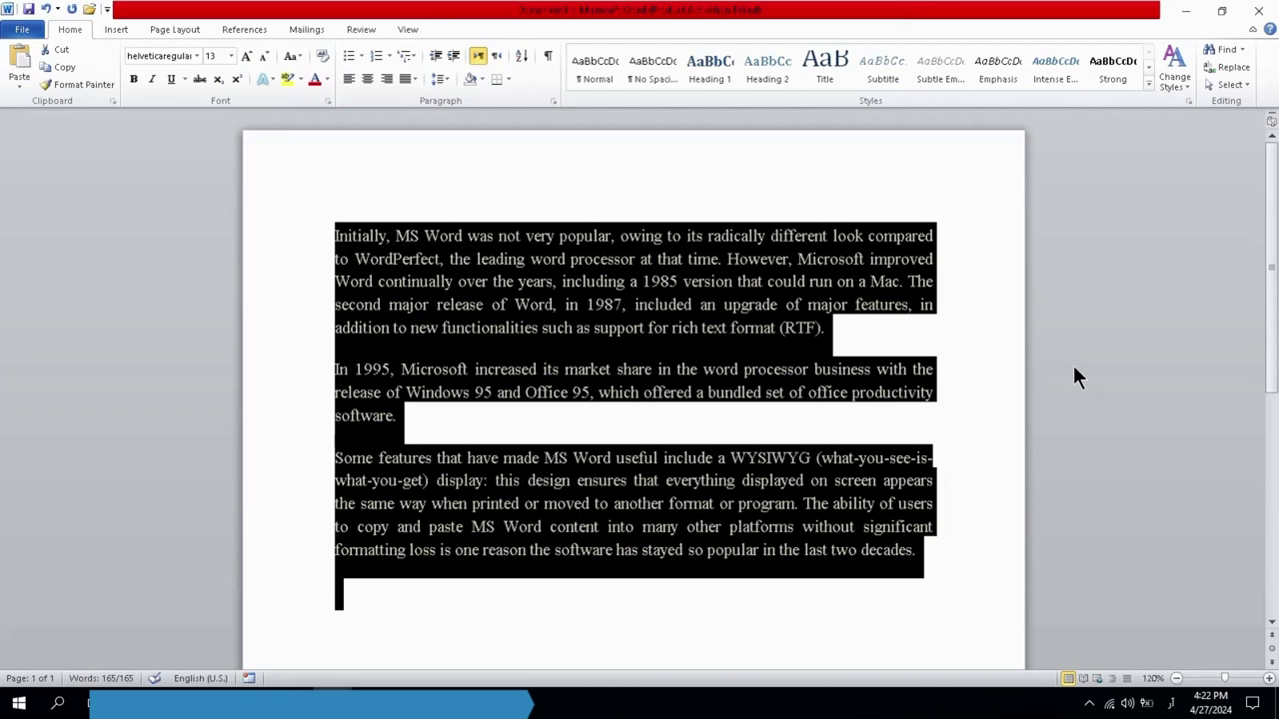
key(ctrl+r)
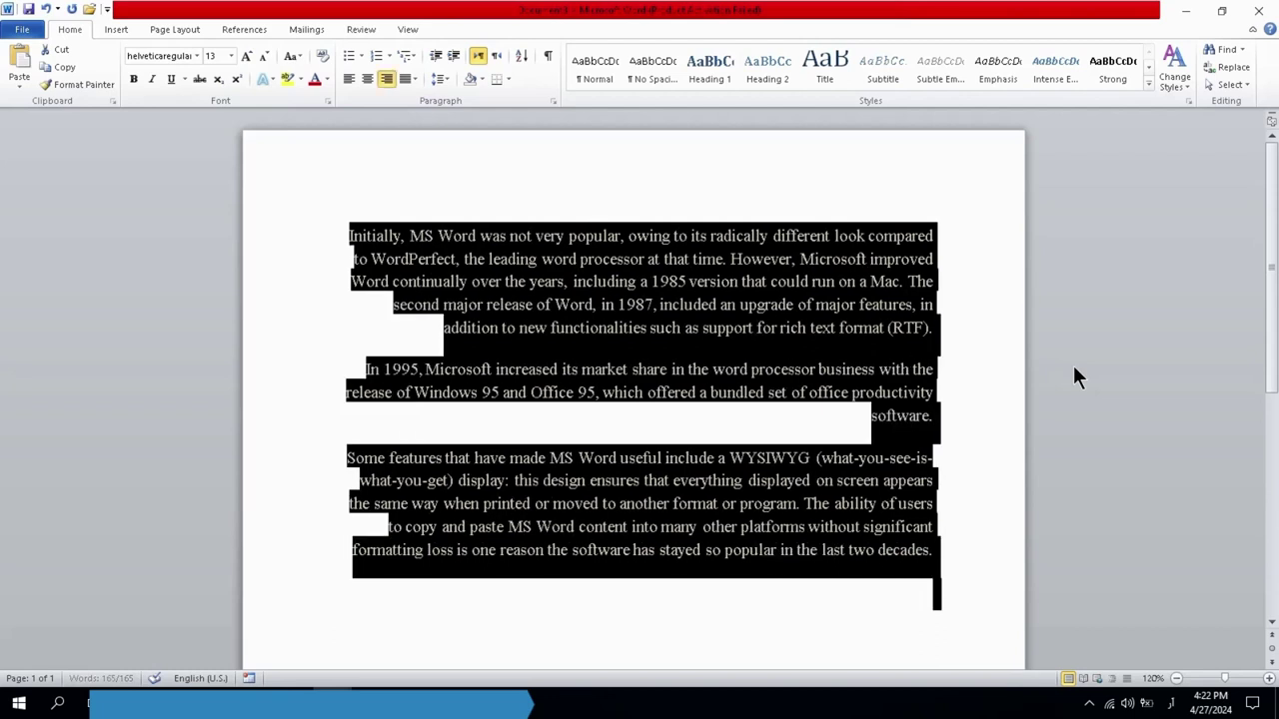
key(ctrl+l)
key(ctrl+r)
key(ctrl+l)
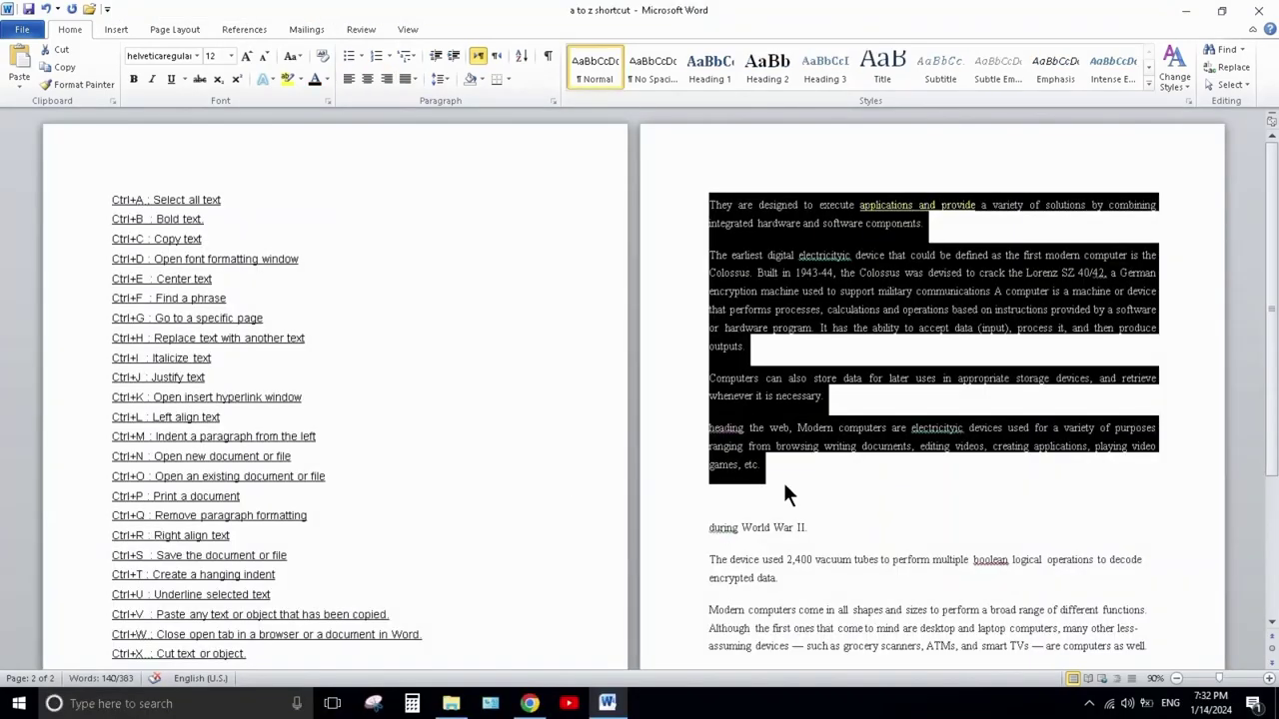
click(951, 490)
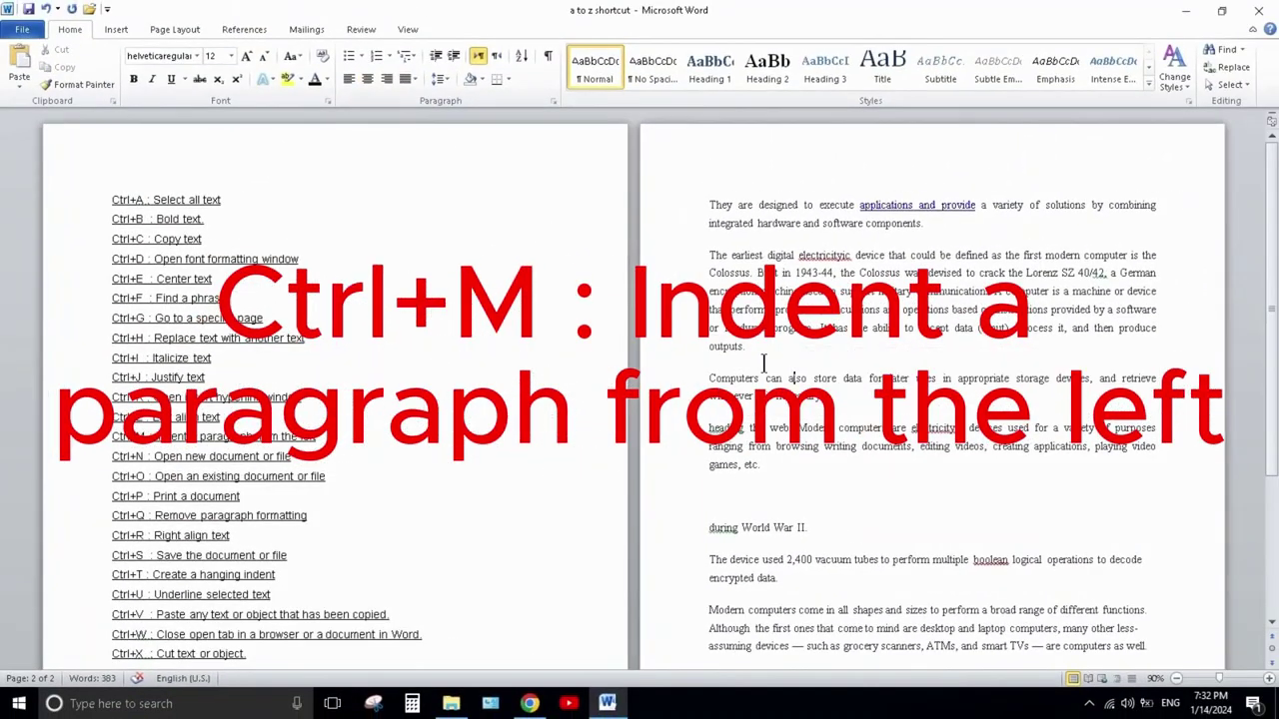
drag(710, 377, 835, 405)
click(750, 397)
key(ctrl+m)
key(ctrl+m)
key(ctrl+m)
key(ctrl+m)
key(ctrl+m)
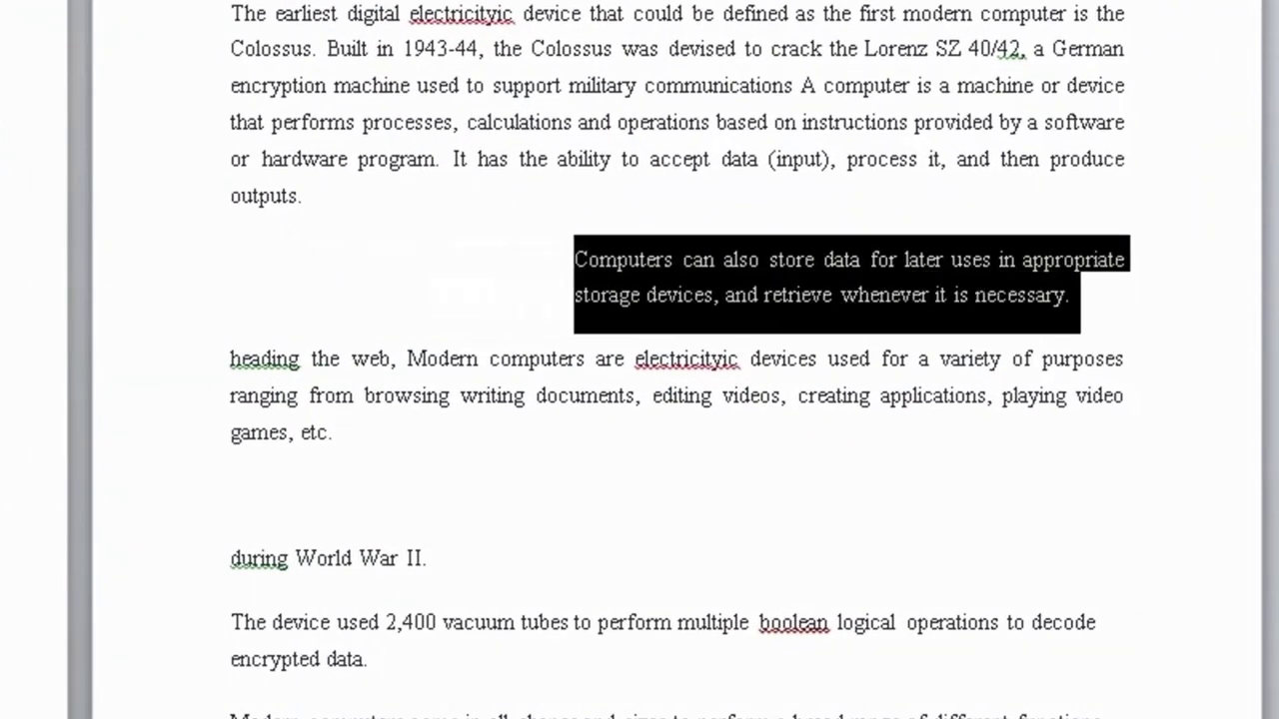
key(ctrl+m)
key(ctrl+m)
key(ctrl+m)
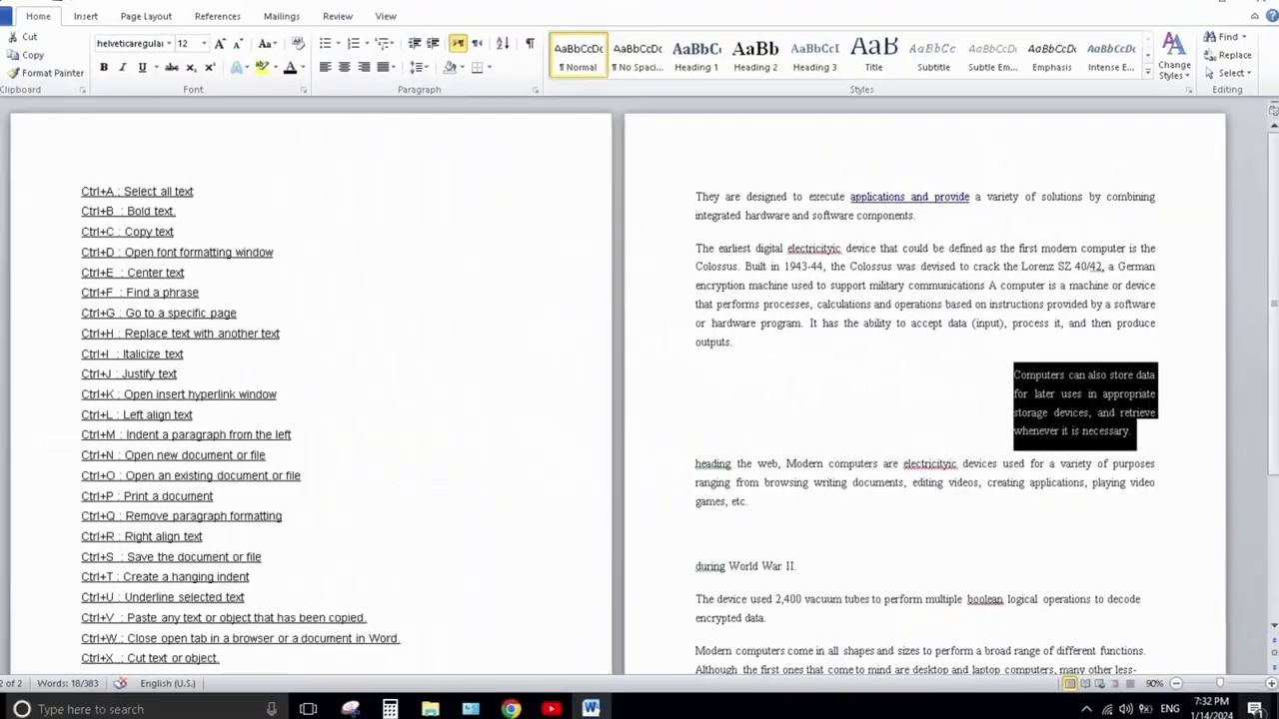
key(ctrl+q)
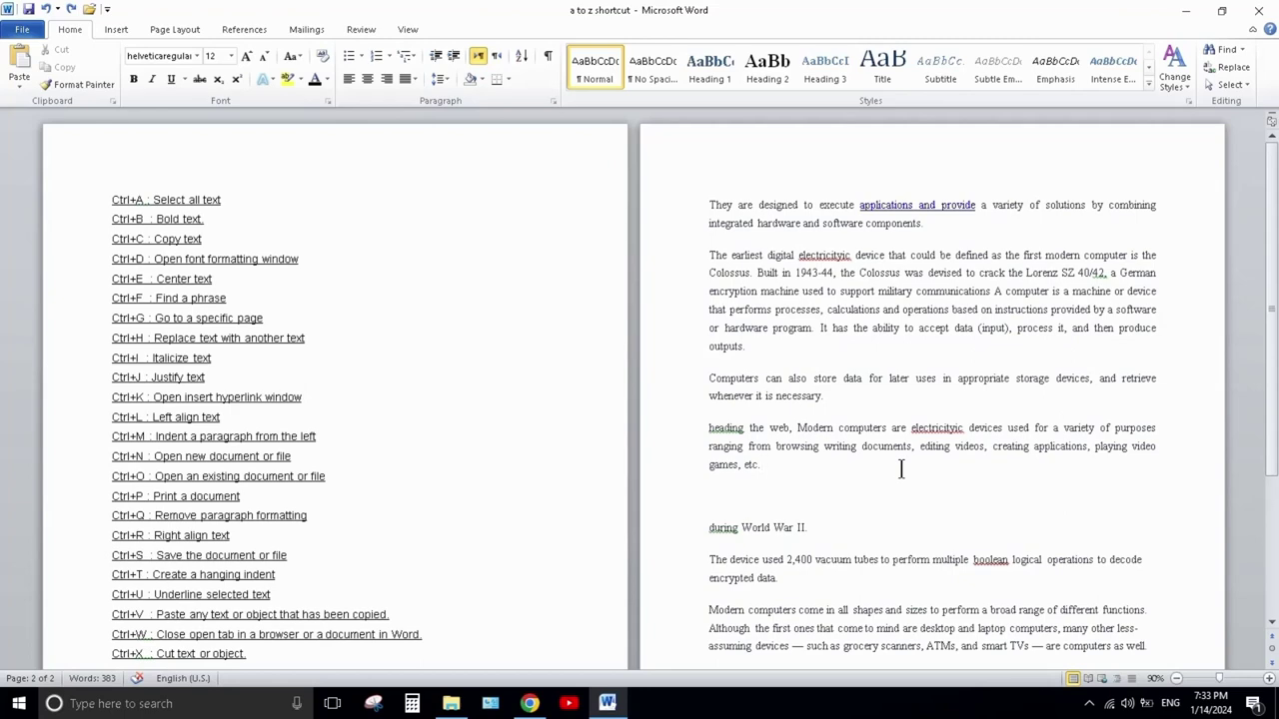
key(ctrl+n)
key(ctrl+w)
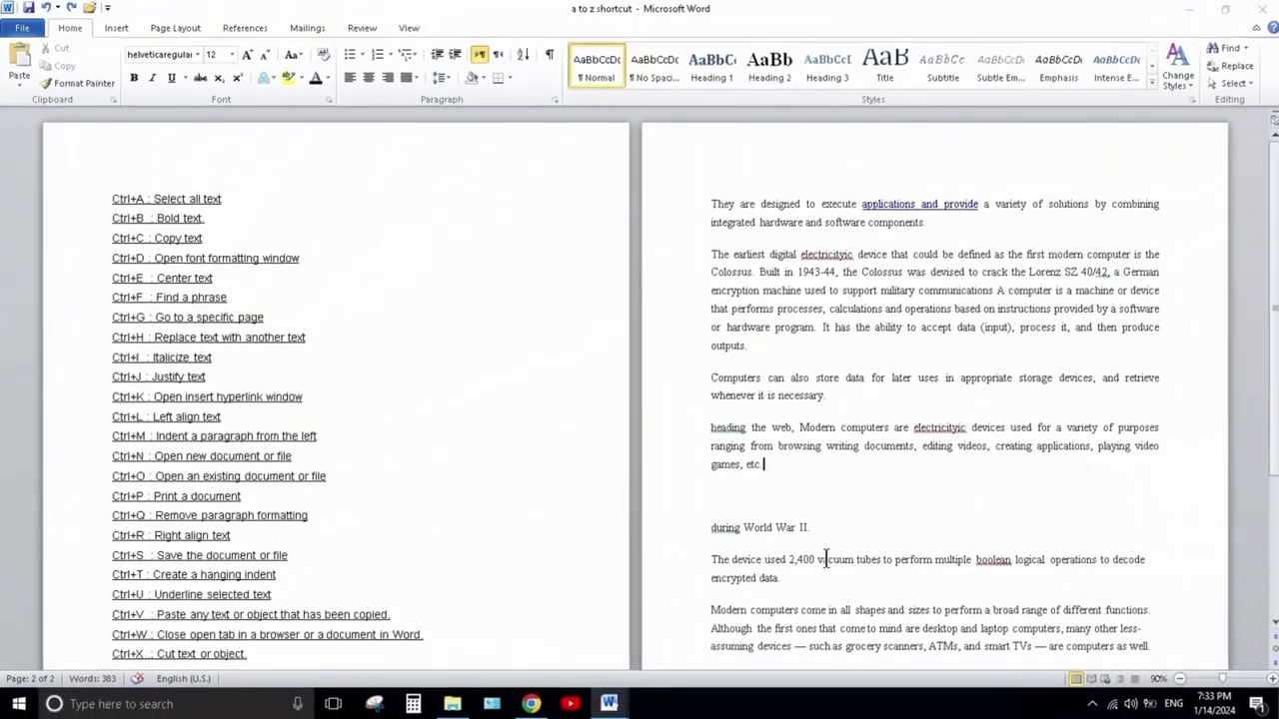
key(ctrl+o)
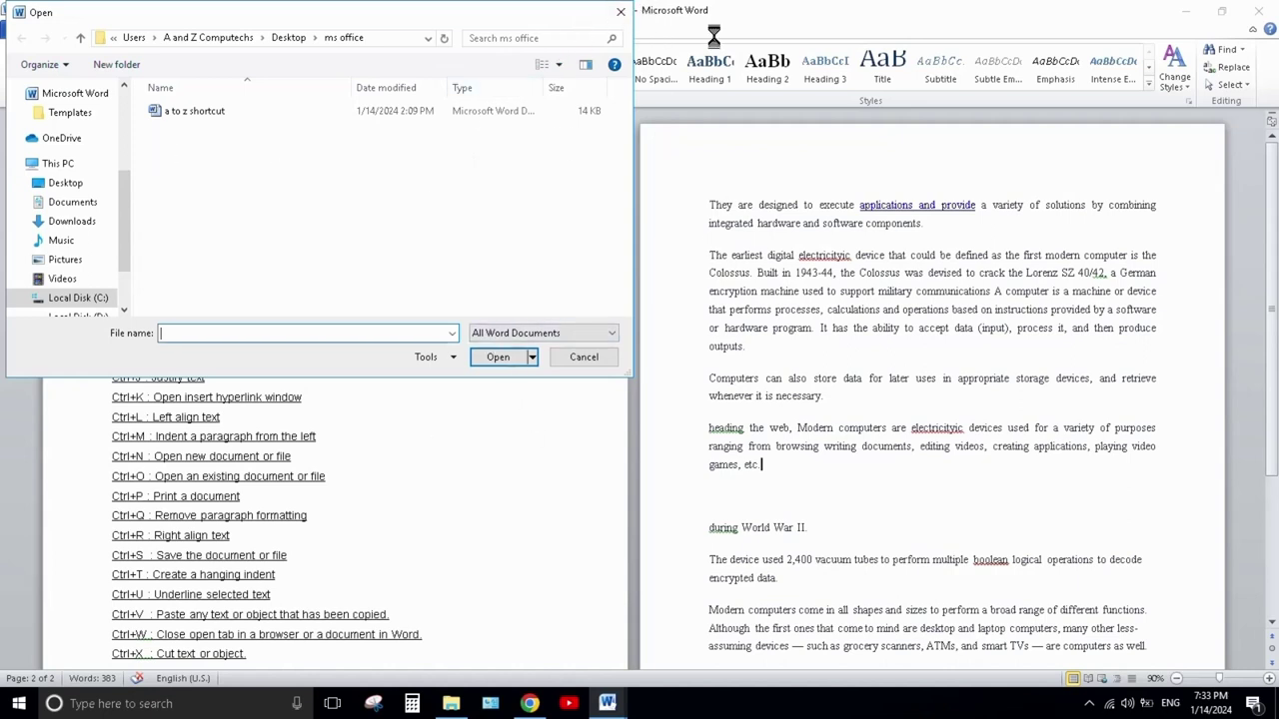
click(619, 14)
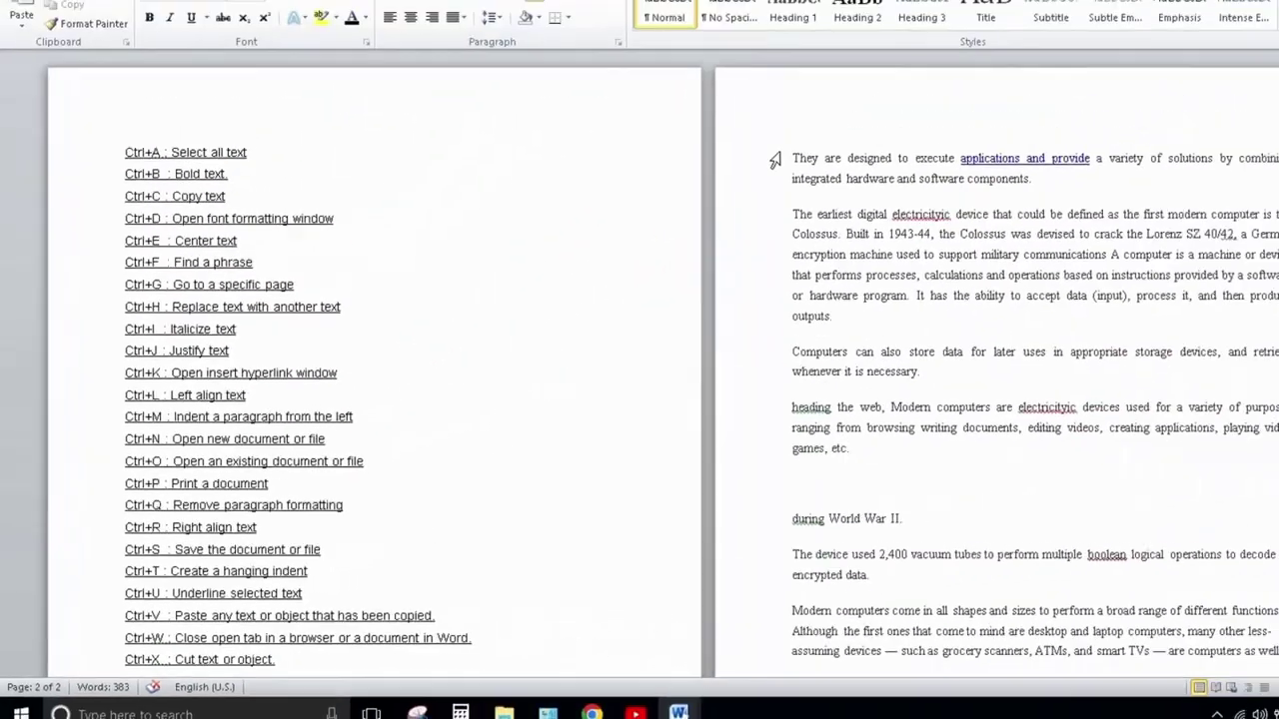
drag(776, 160, 1122, 300)
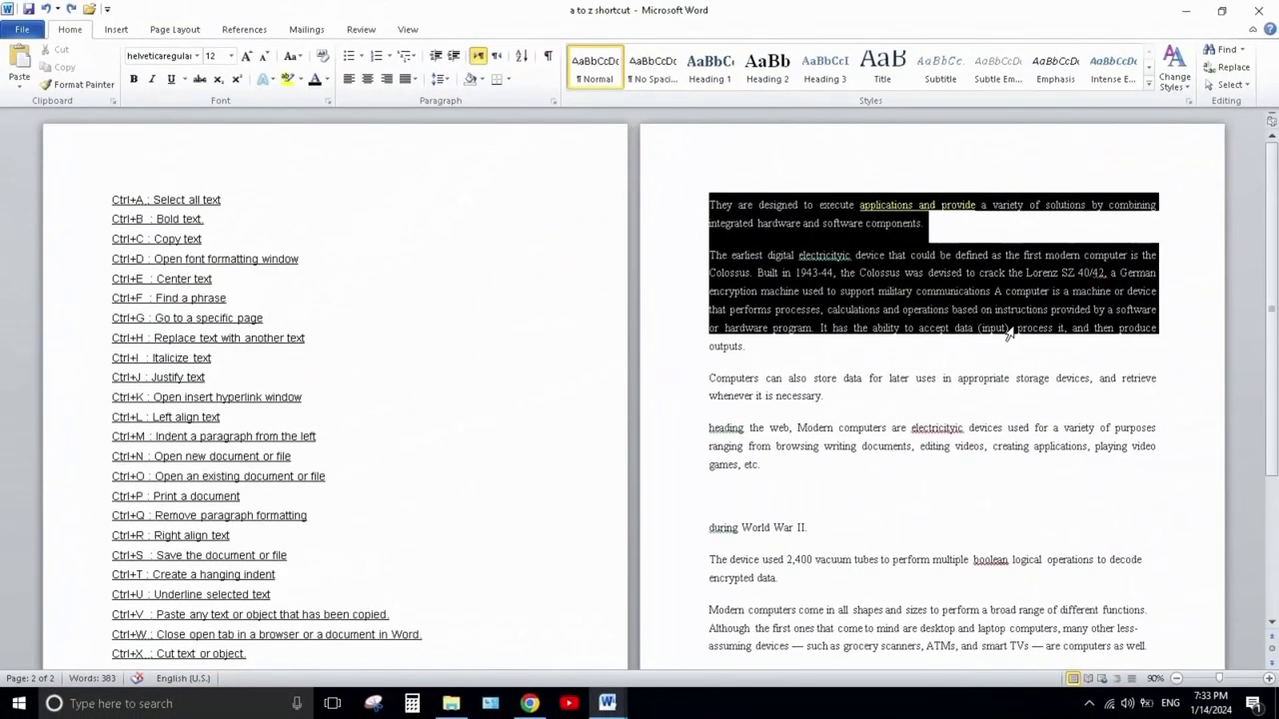
click(1077, 352)
key(ctrl+p)
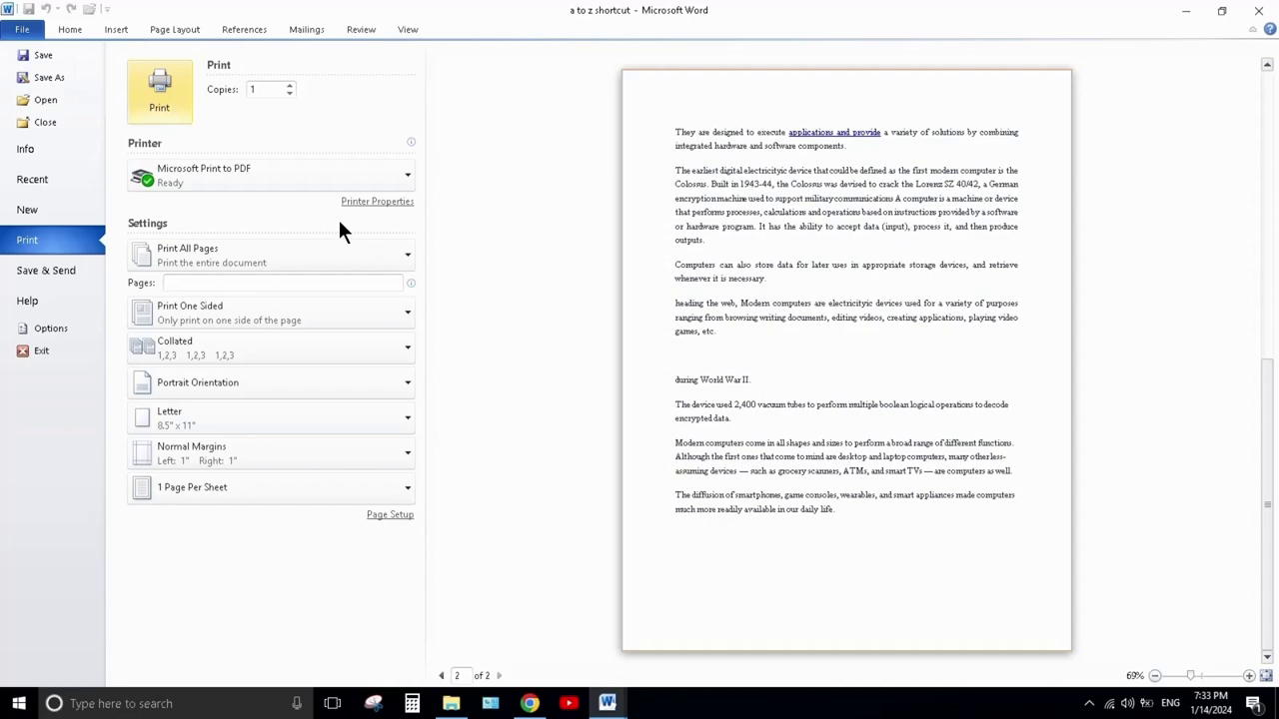
key(Escape)
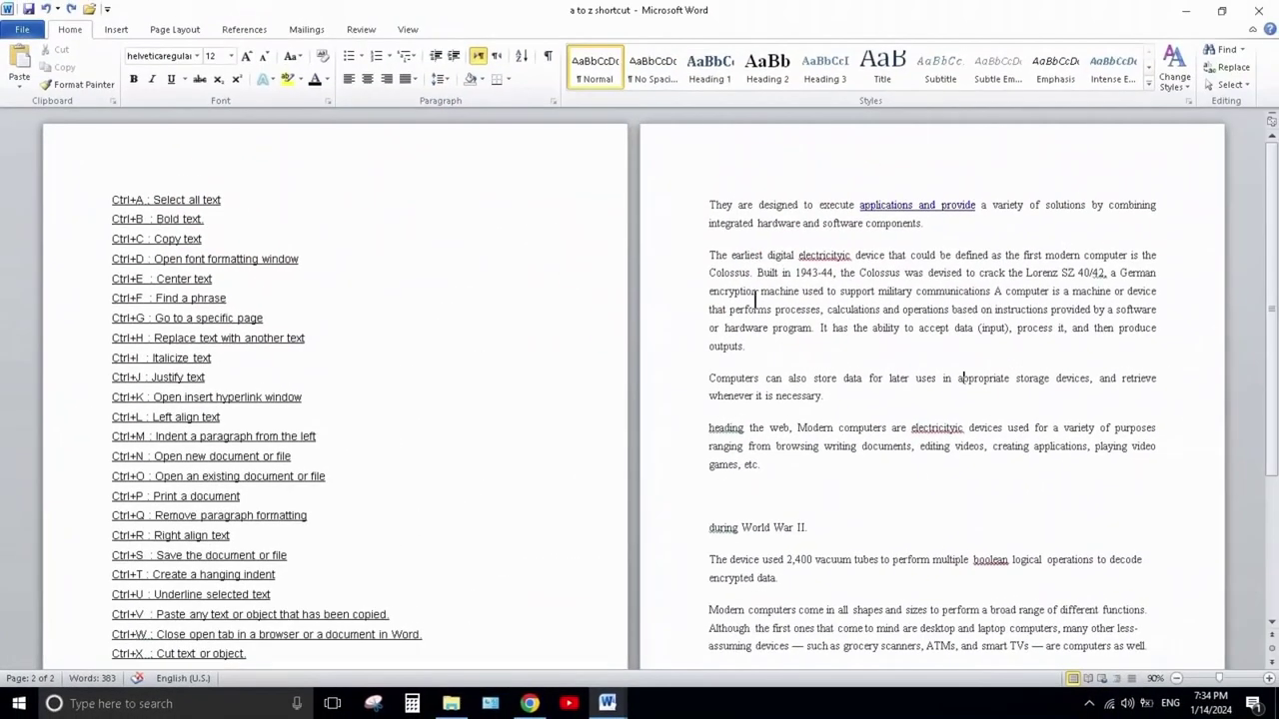
Step: Bold the Colossus paragraph and italicize the text from "whenever" through "writing"
drag(735, 271, 888, 344)
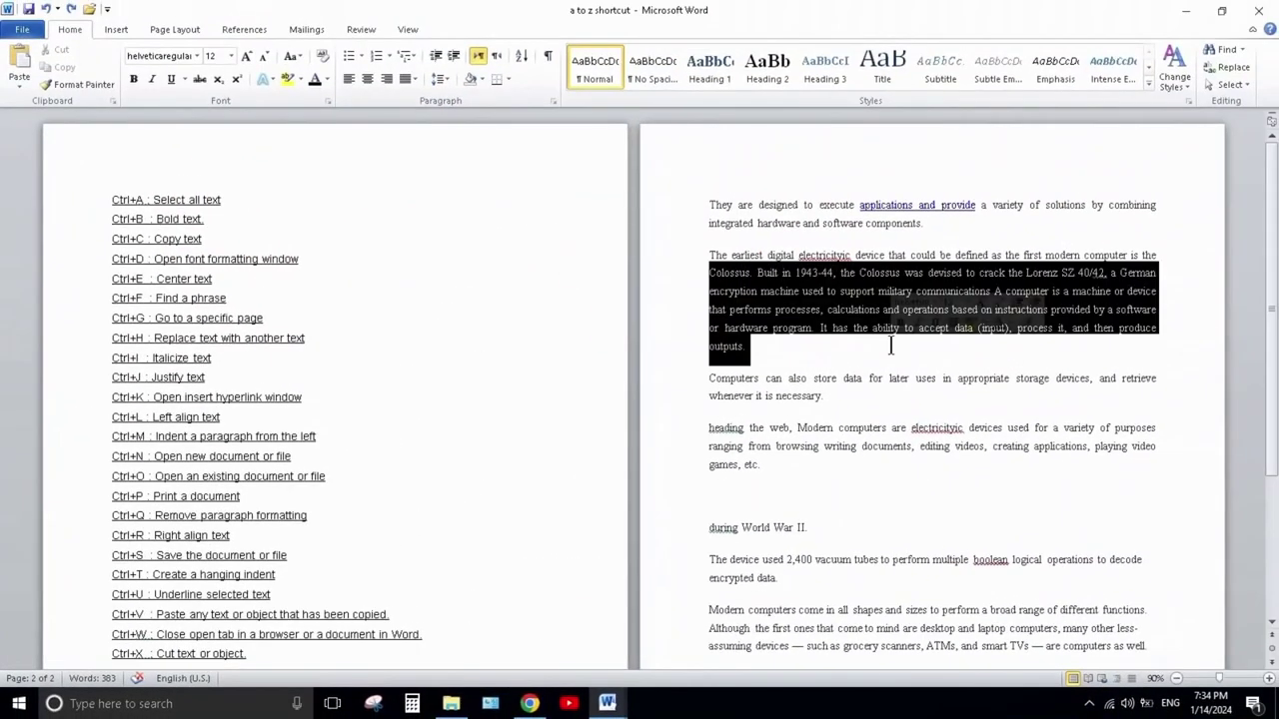
key(ctrl+b)
drag(709, 395, 856, 448)
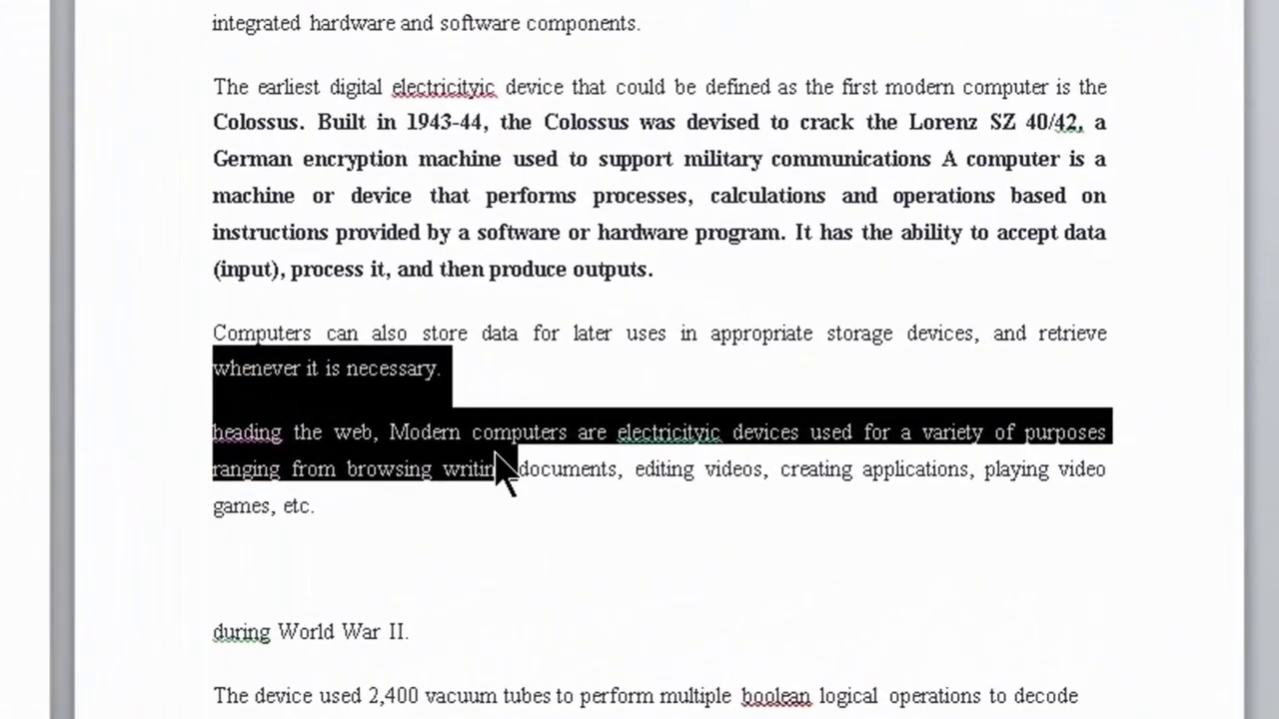
drag(505, 470, 499, 466)
key(ctrl+i)
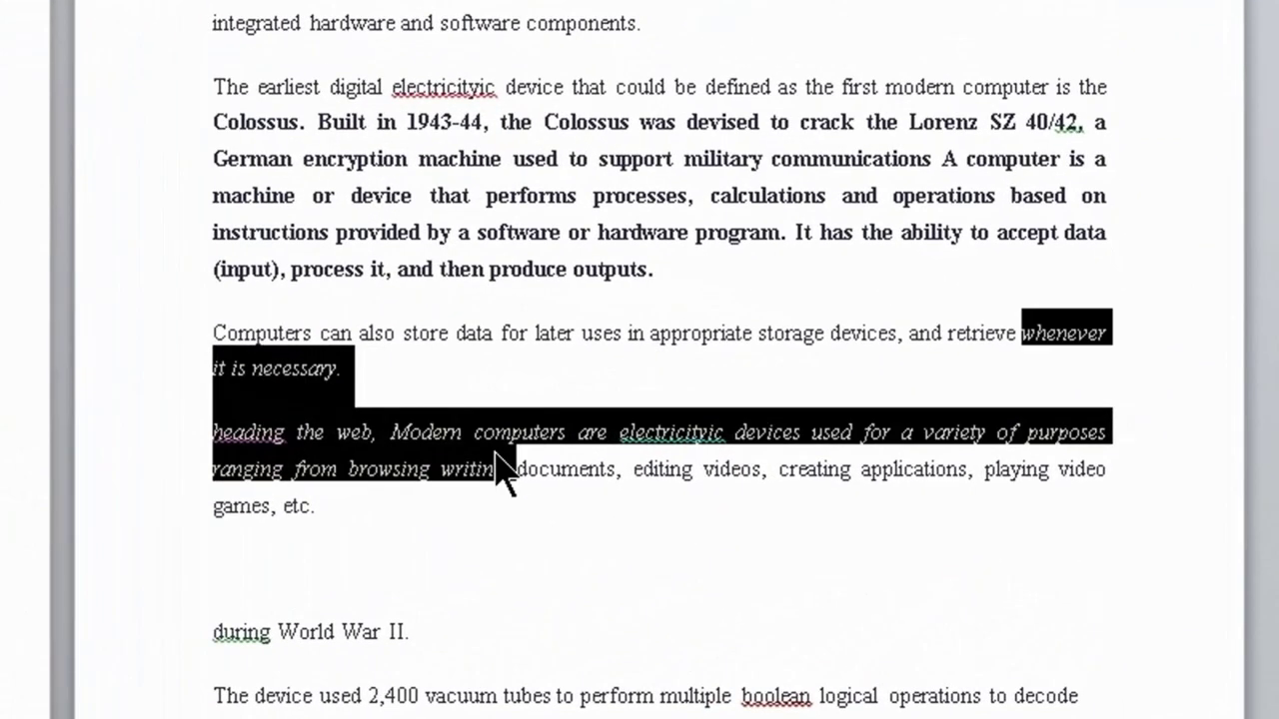
click(486, 638)
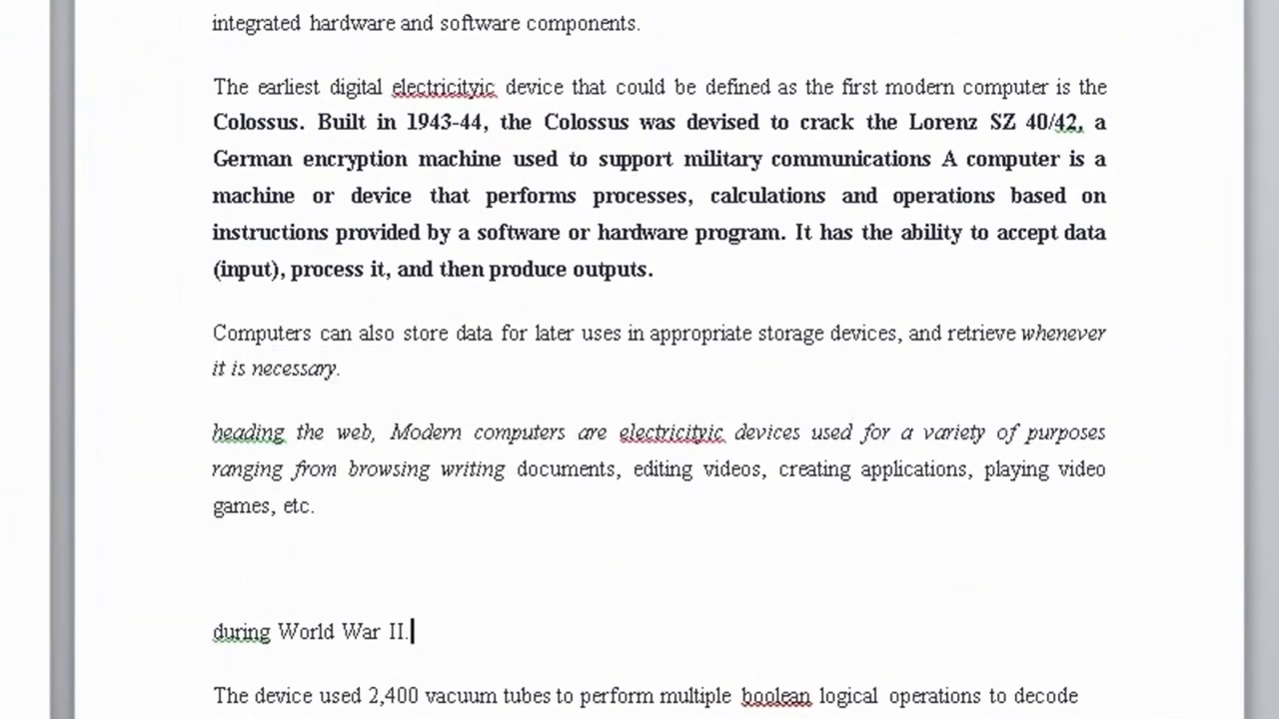
Step: Strip the paragraph formatting from the formatted paragraphs with Ctrl+Q
drag(212, 2, 585, 485)
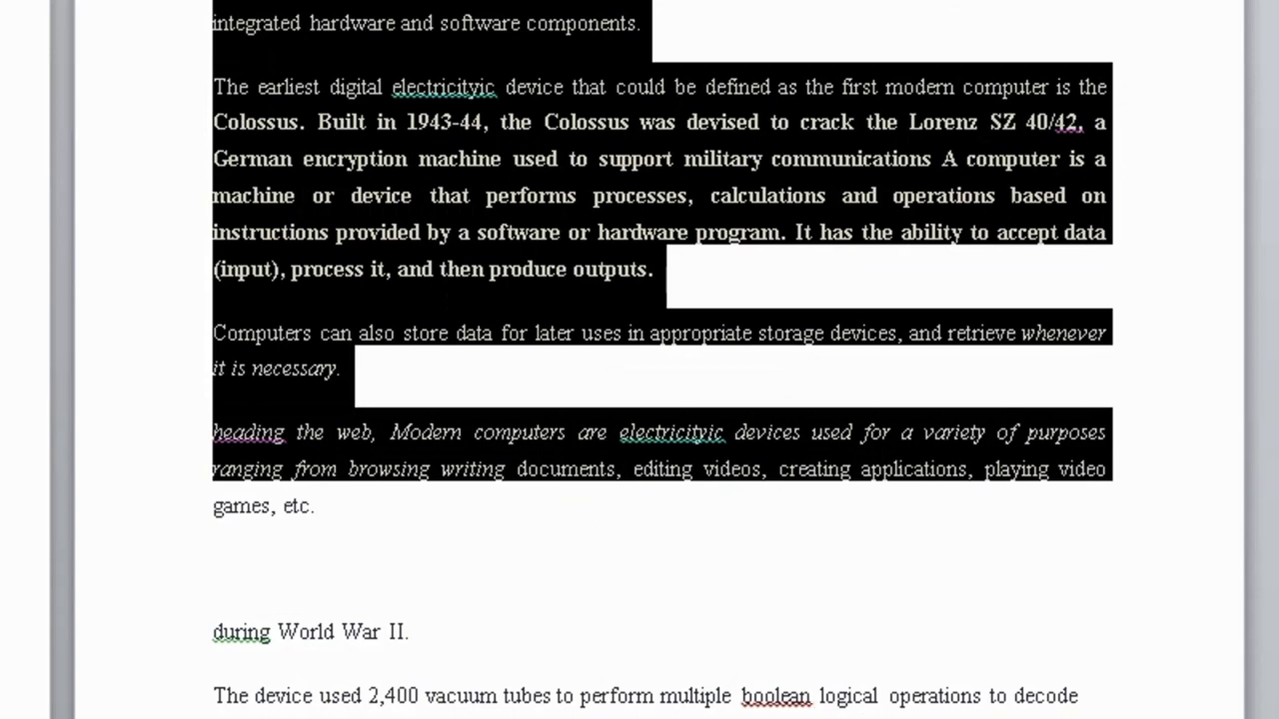
key(ctrl+q)
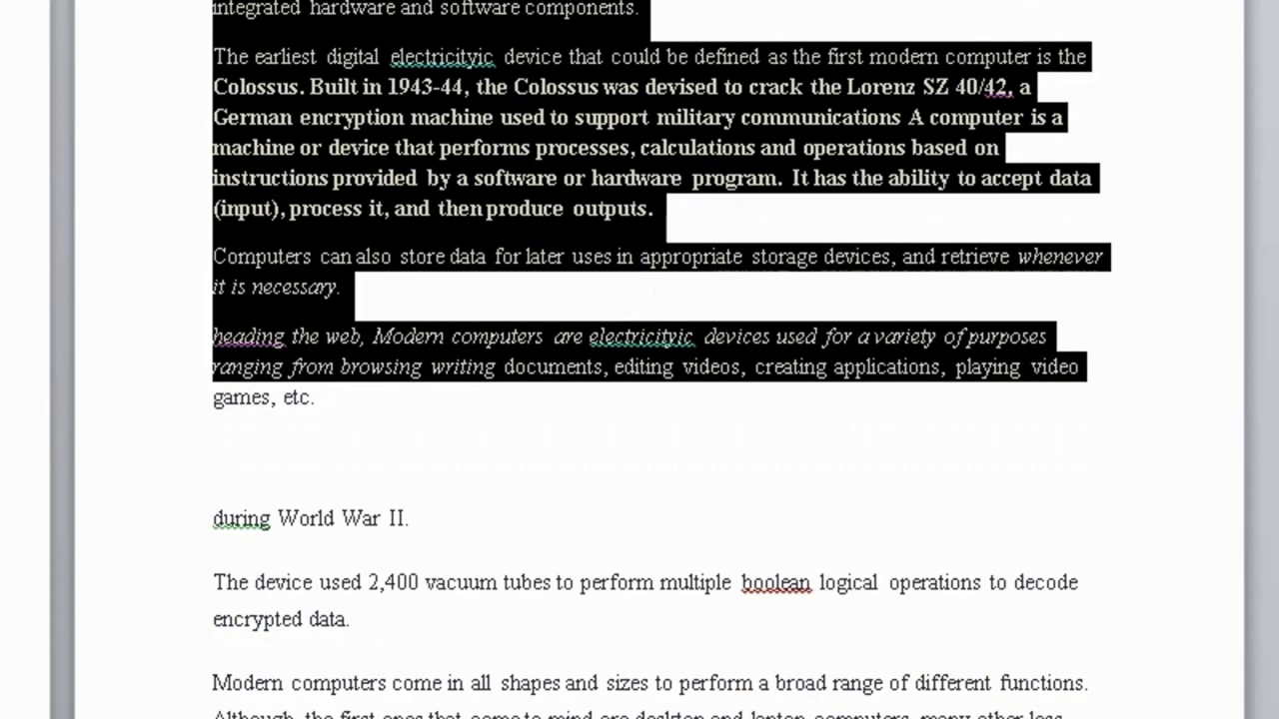
click(353, 397)
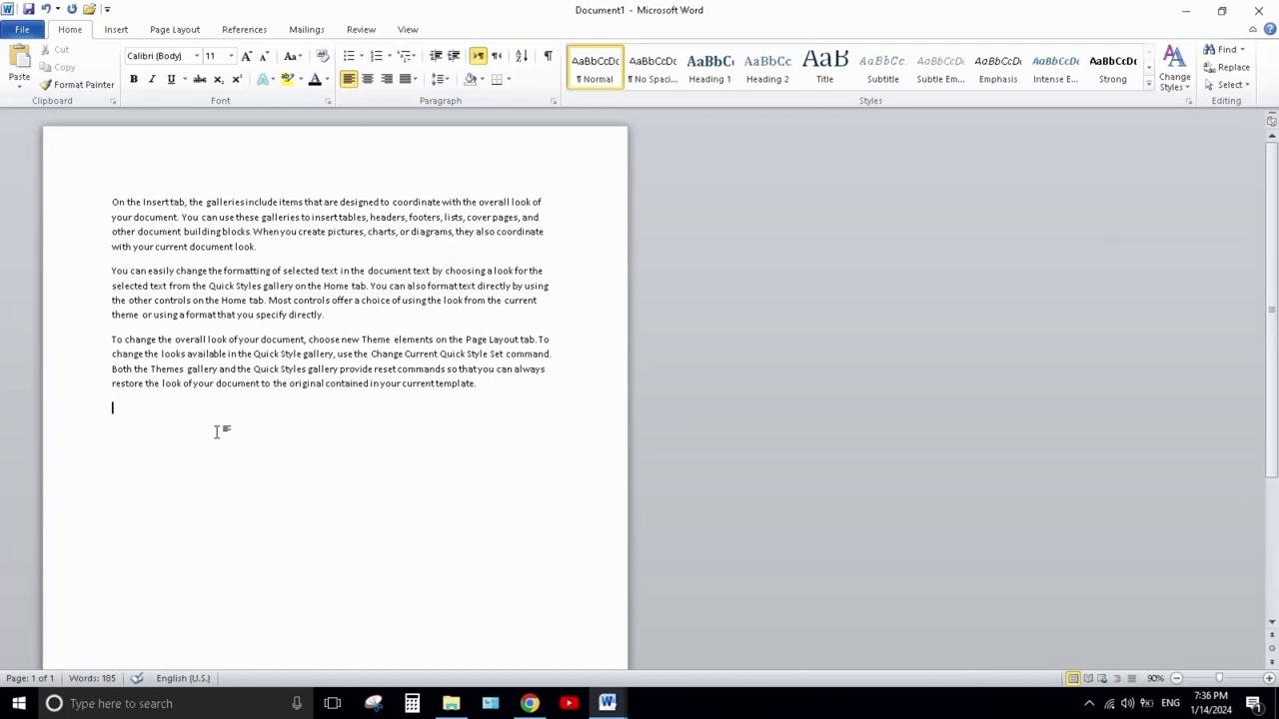
Step: Bring up the Save As dialog for Document1 with Ctrl+S
key(ctrl+s)
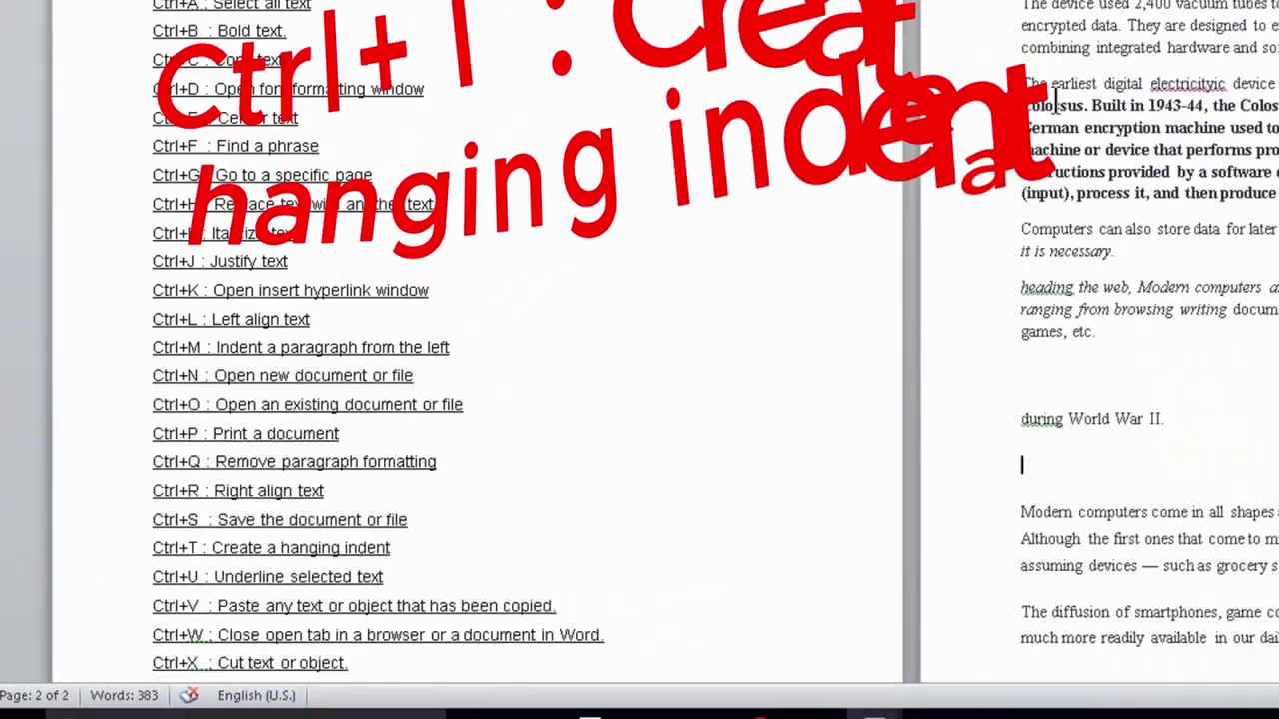
drag(712, 200, 921, 397)
key(ctrl+t)
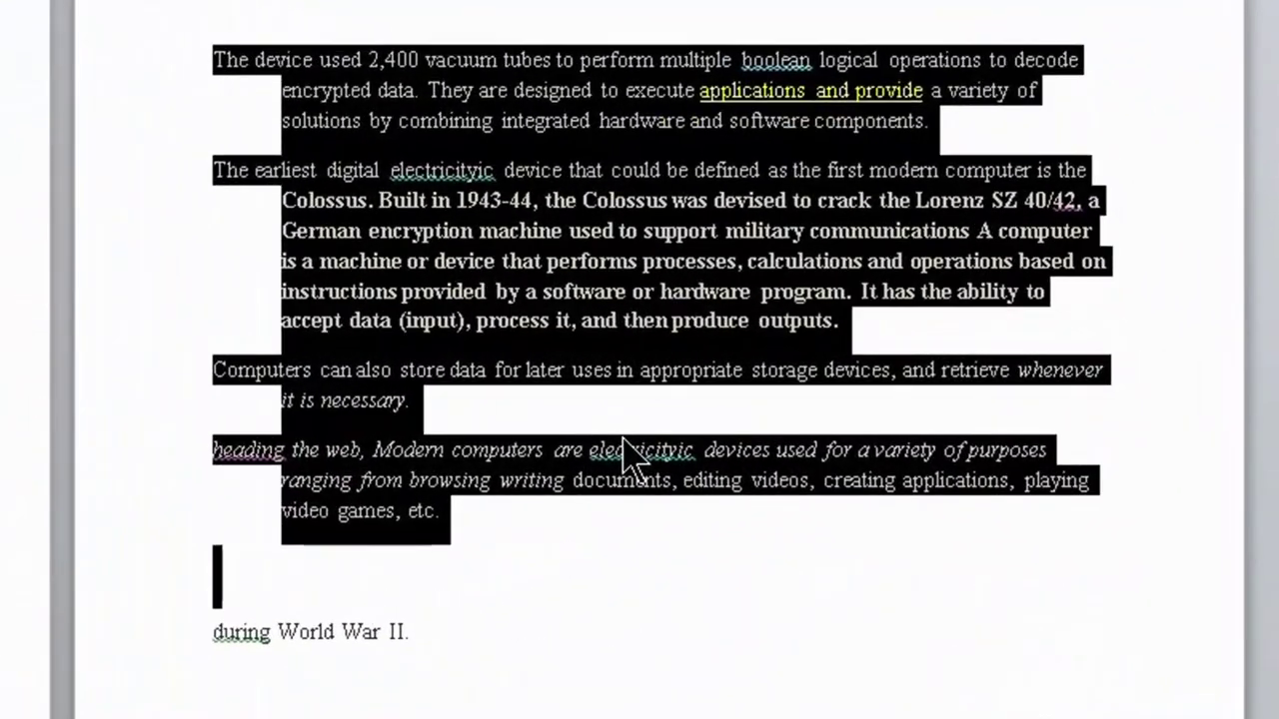
key(ctrl+t)
key(ctrl+t)
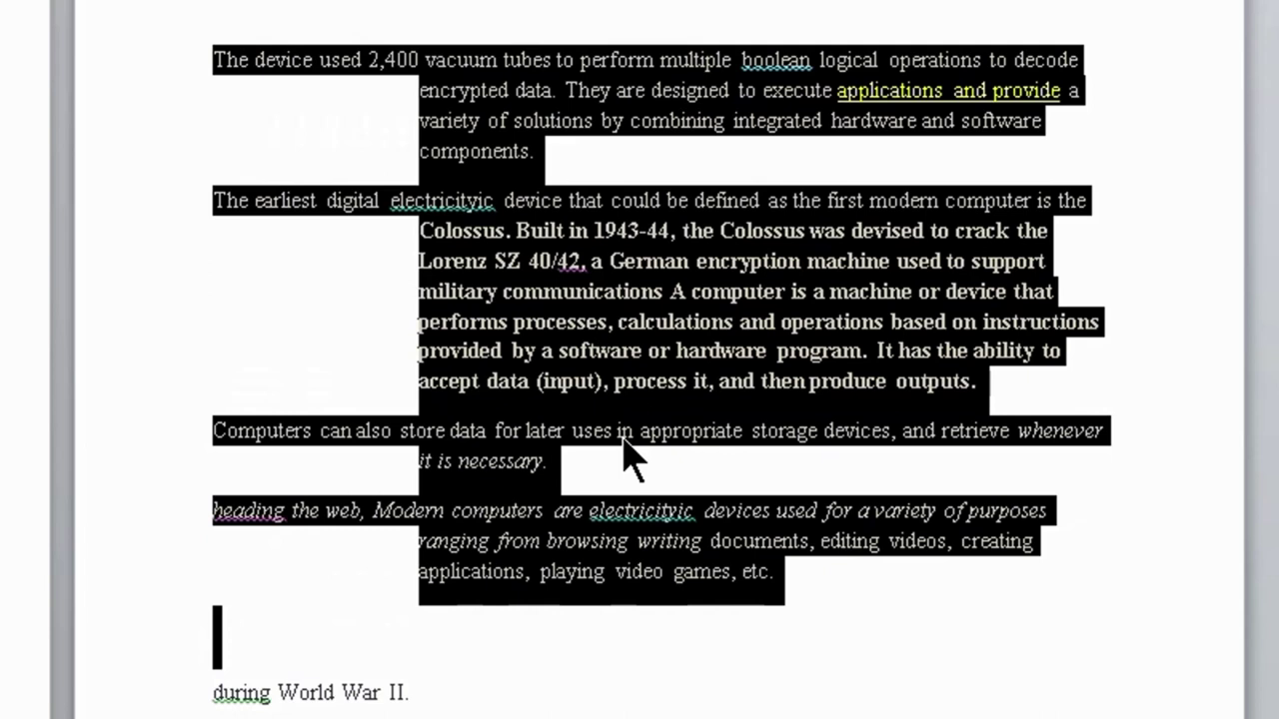
key(ctrl+t)
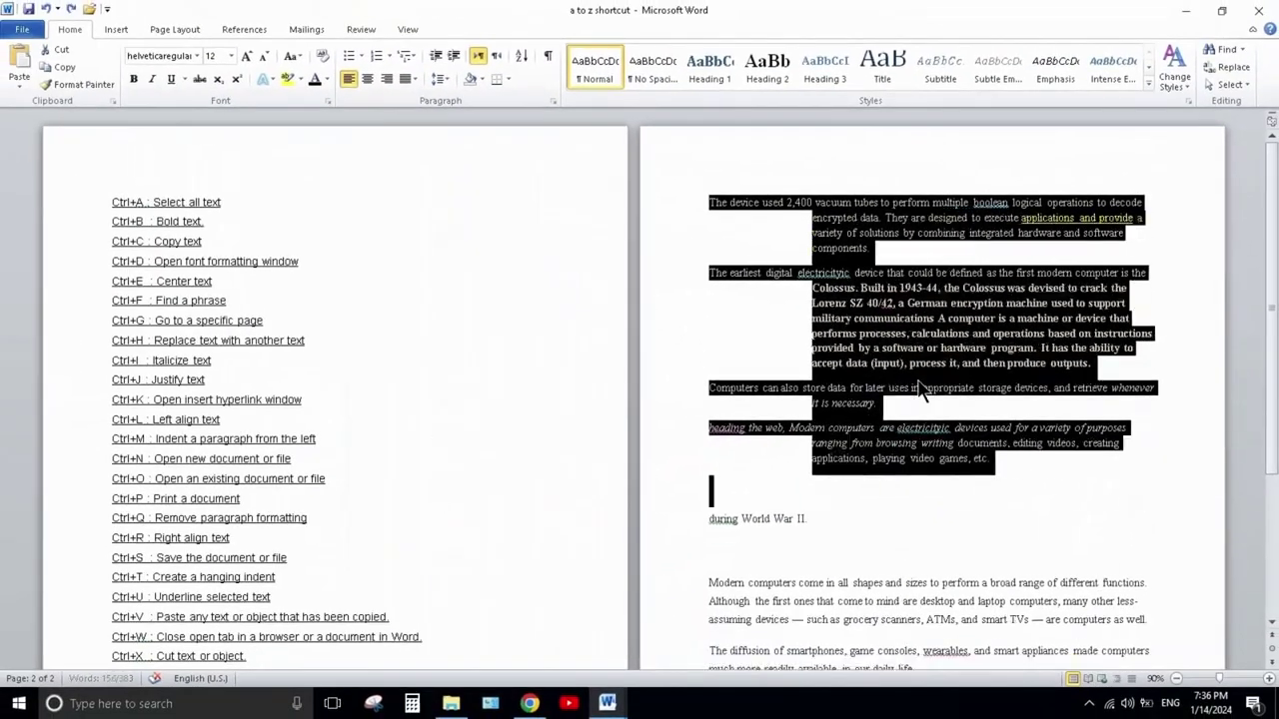
key(ctrl+z)
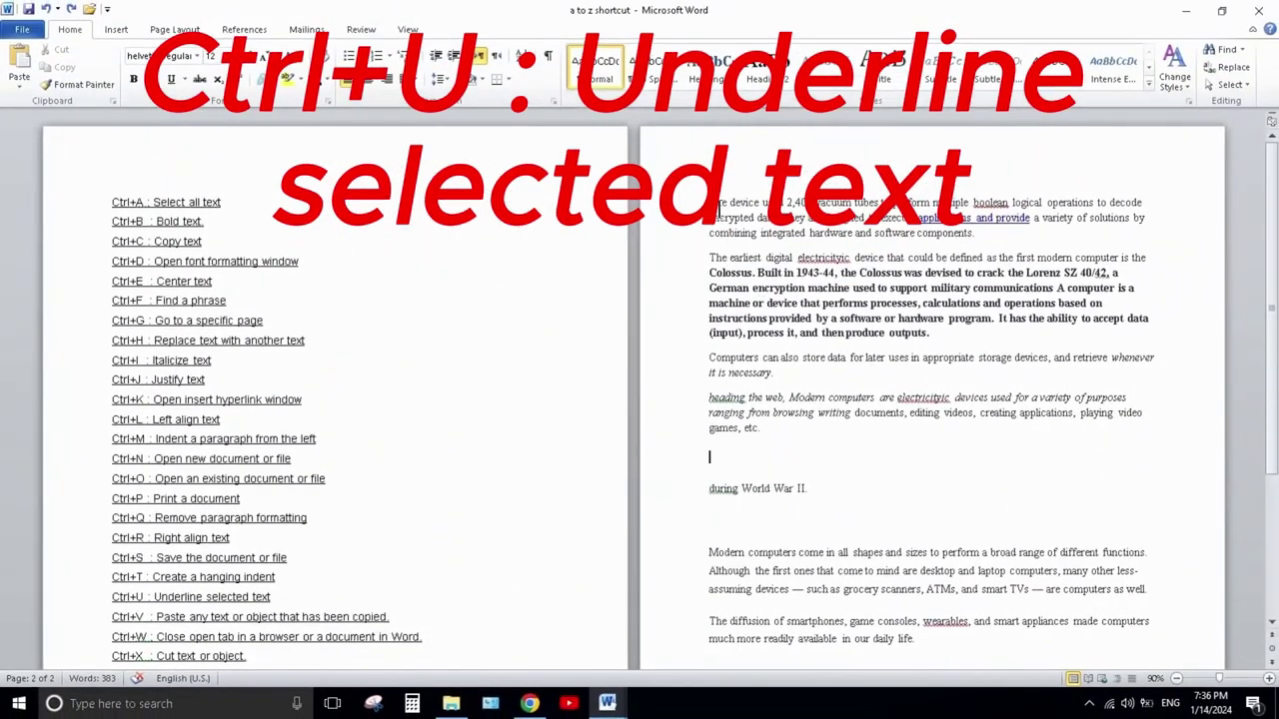
Step: Underline the text from "The device used" through "later uses in", then switch to Chrome's techopedia page
drag(709, 200, 921, 352)
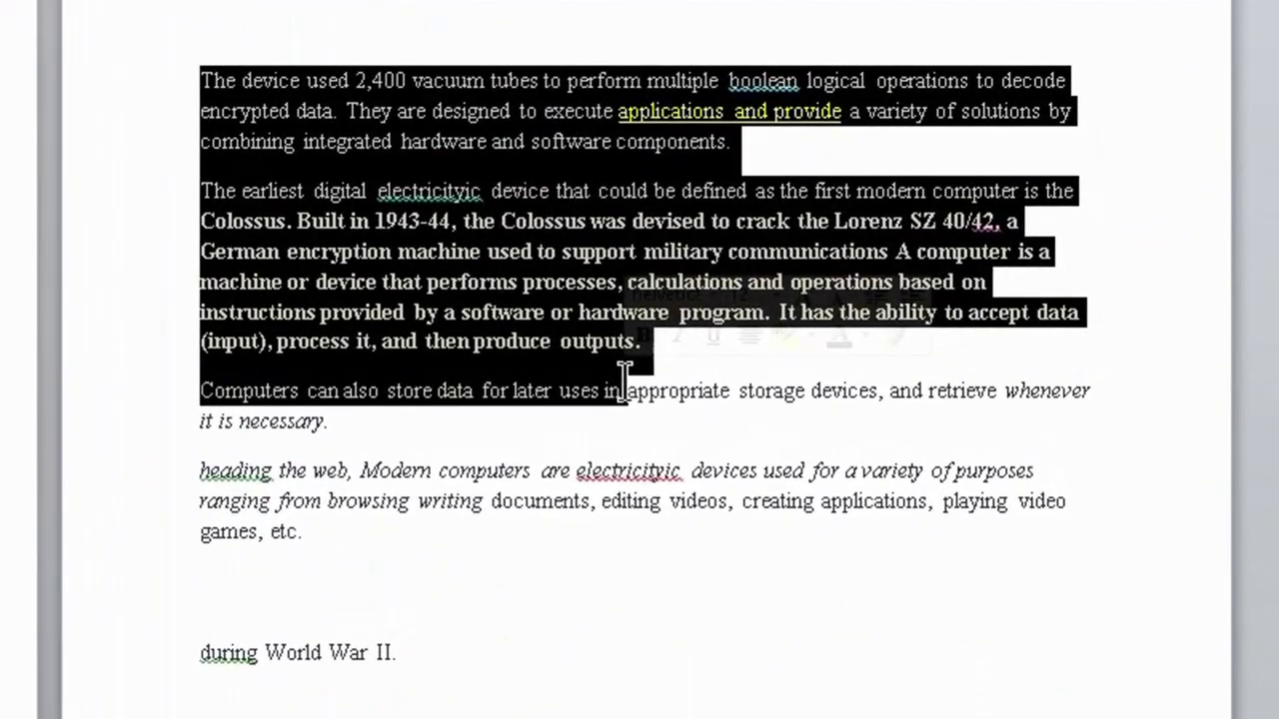
key(ctrl+u)
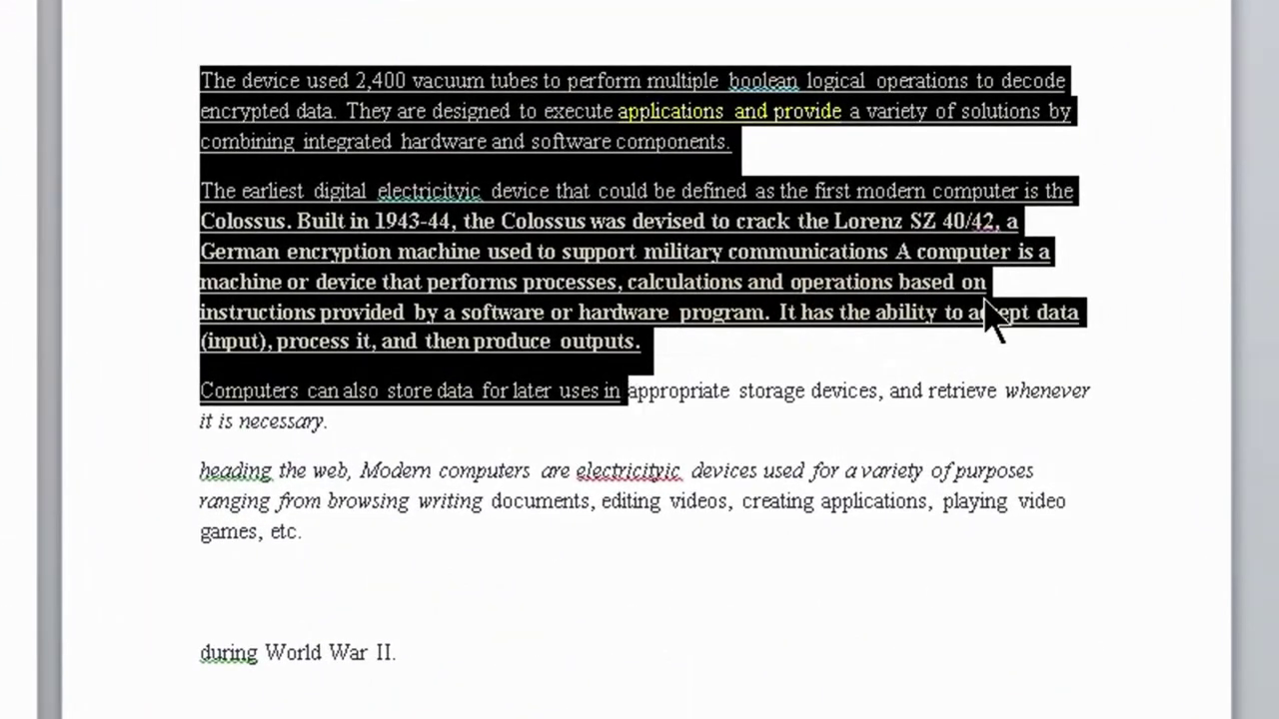
click(667, 390)
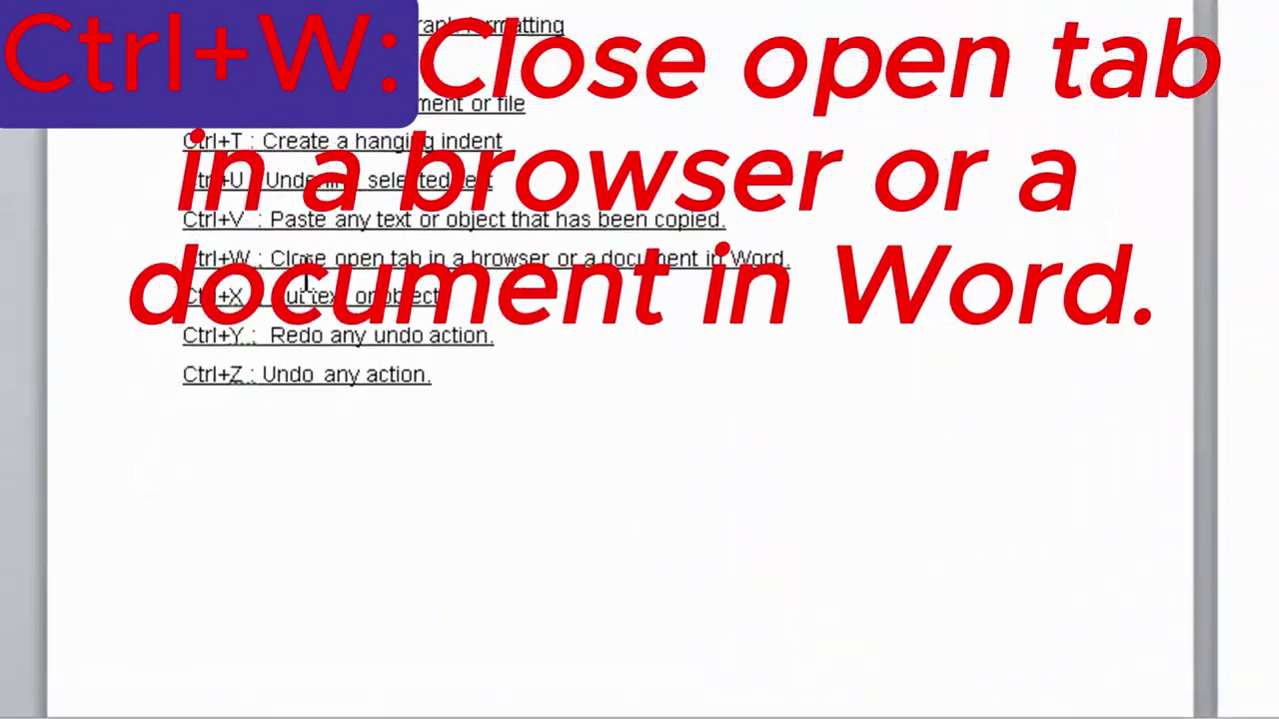
key(alt+Tab)
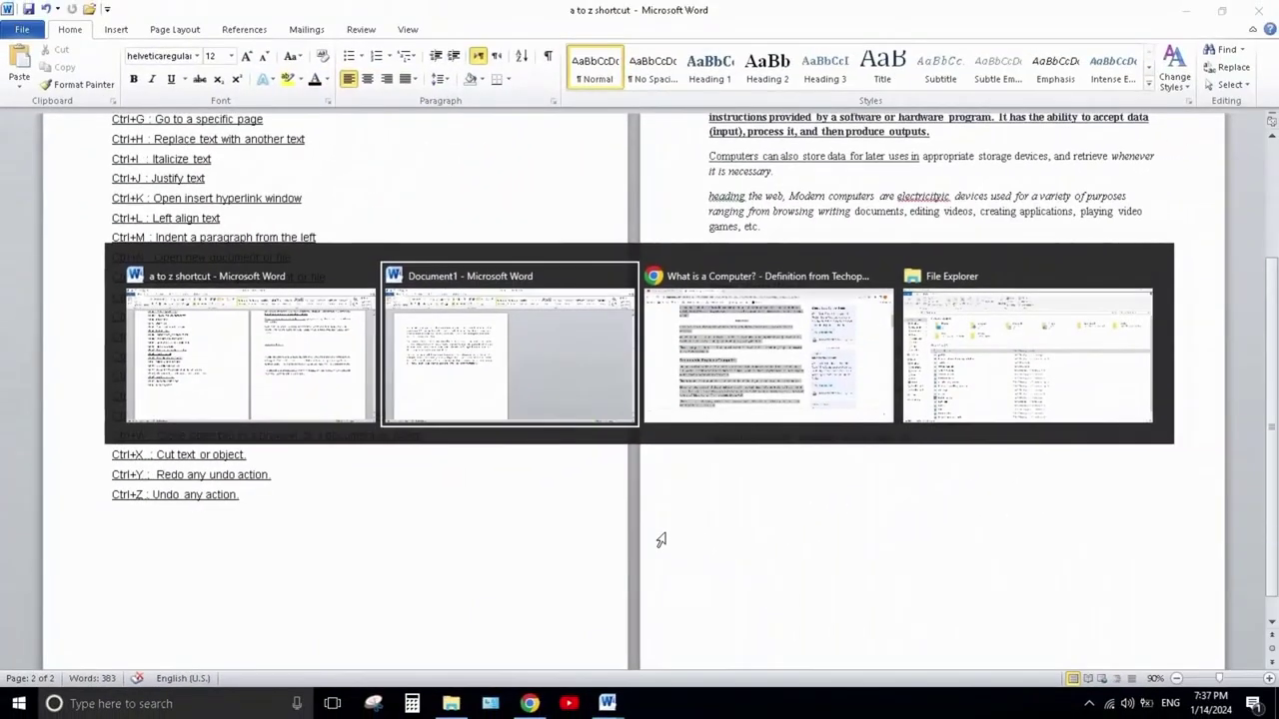
key(alt+Tab)
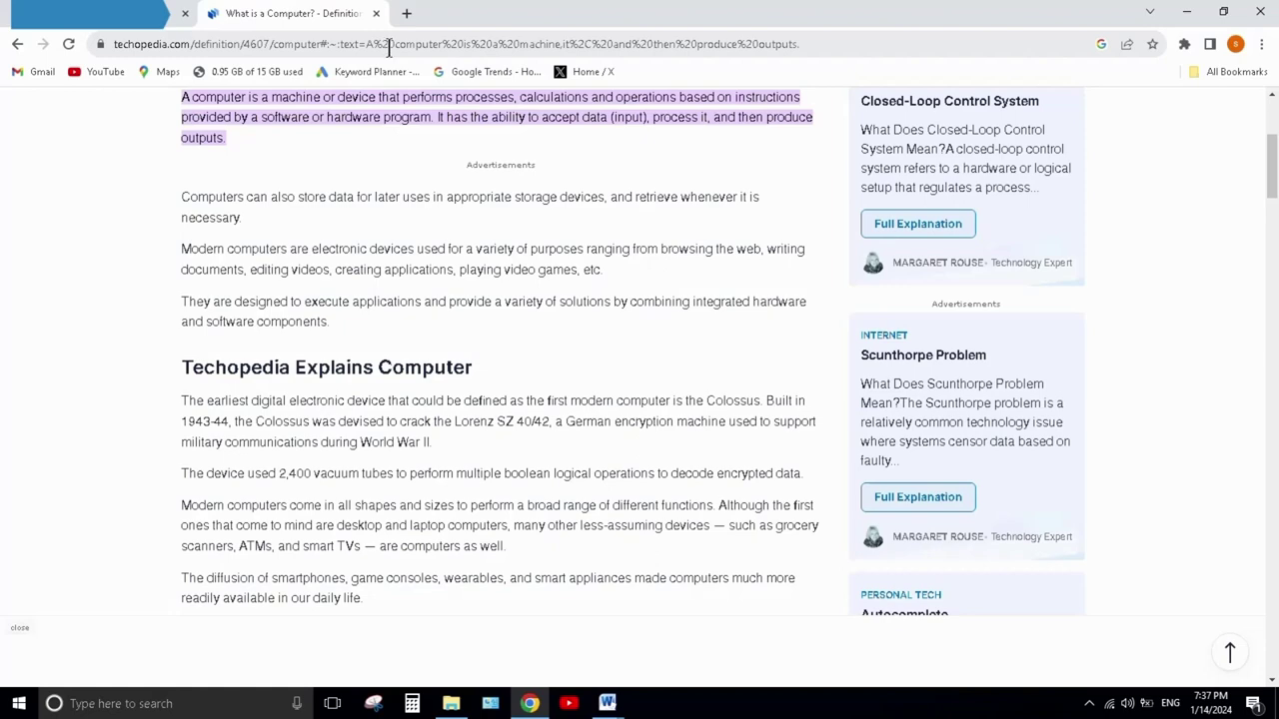
Step: Close the techopedia tab with Ctrl+W and switch back to the Word document
key(ctrl+w)
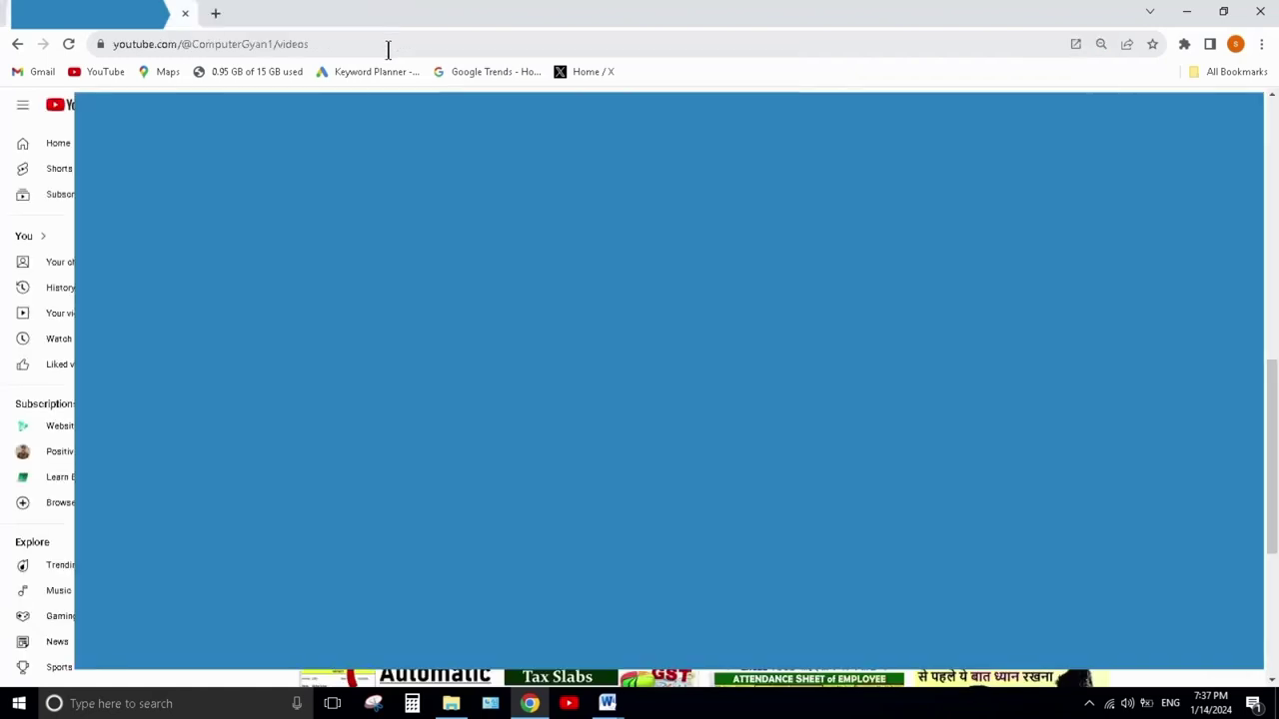
key(alt+Tab)
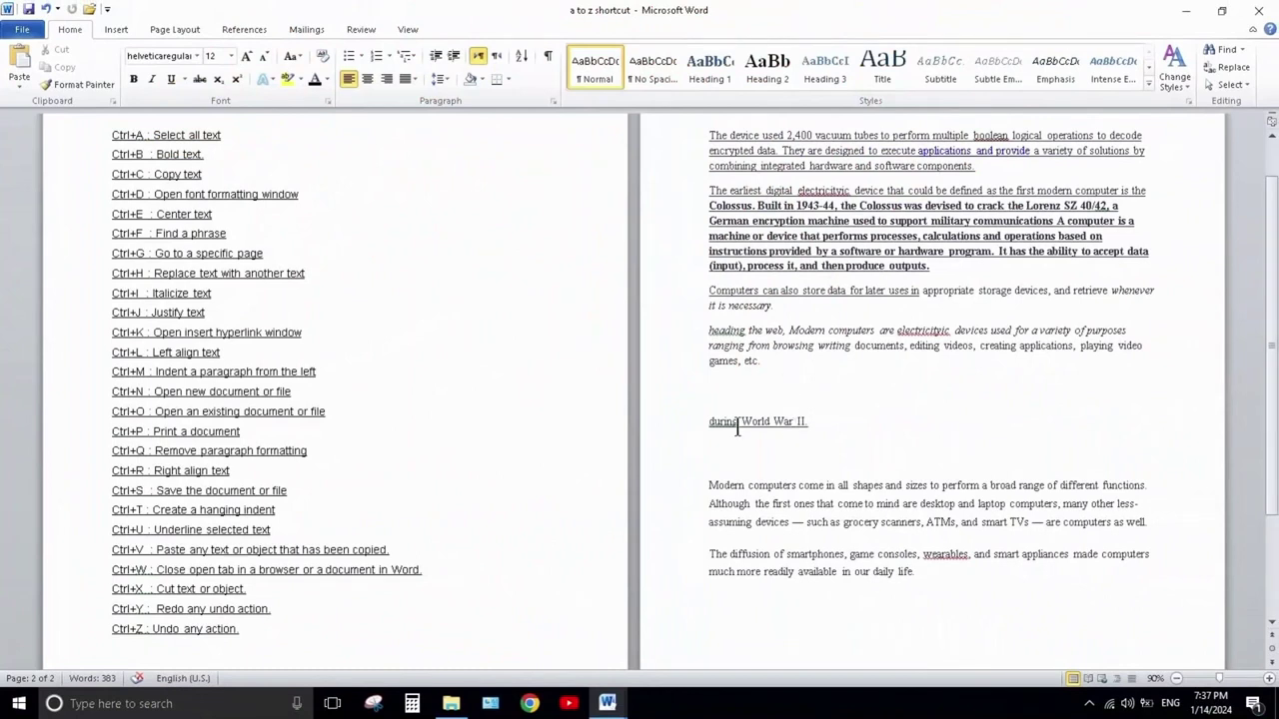
Step: Cut the "during World War II." line and paste it after "daily life." at the end
drag(707, 418, 840, 420)
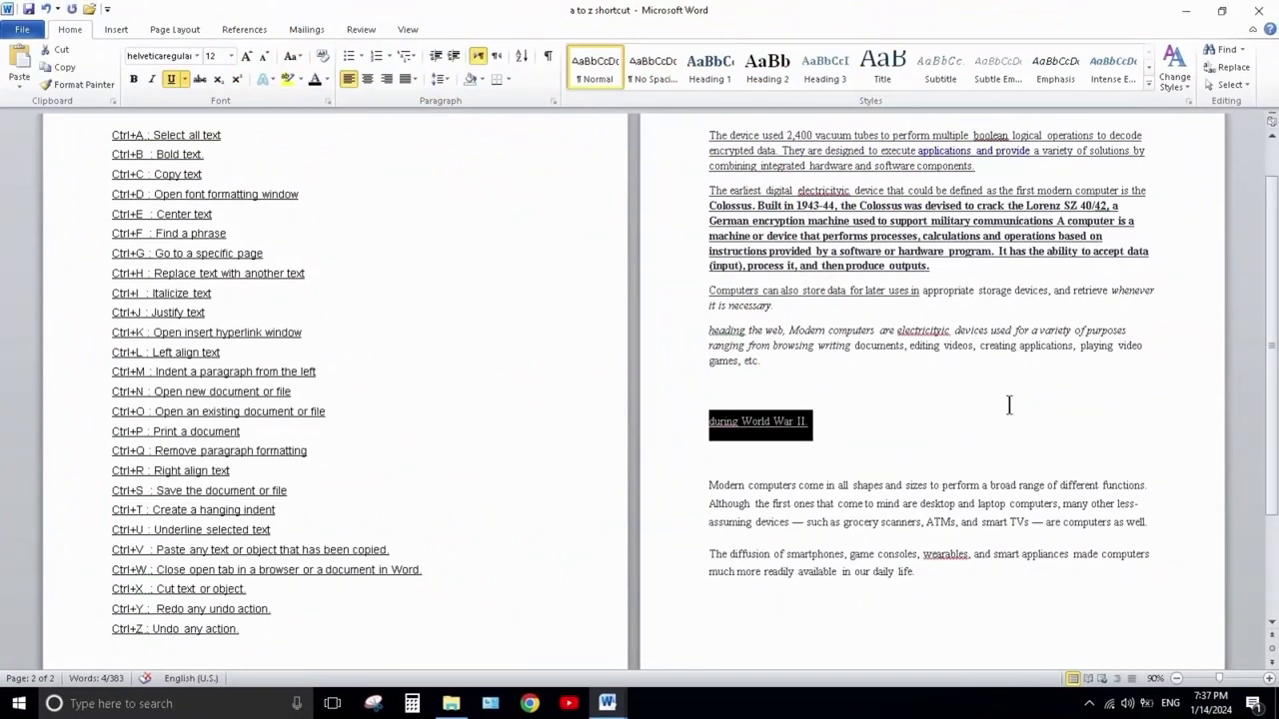
key(ctrl+x)
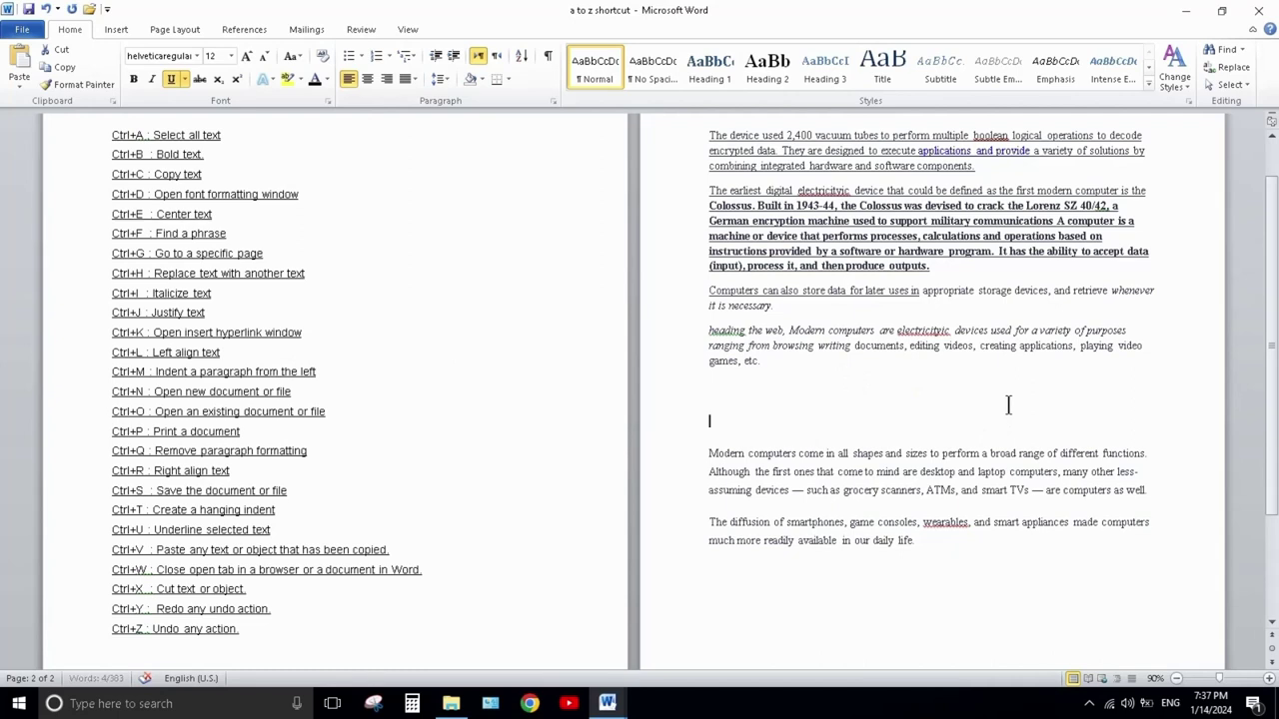
click(727, 580)
key(ctrl+v)
key(ctrl+v)
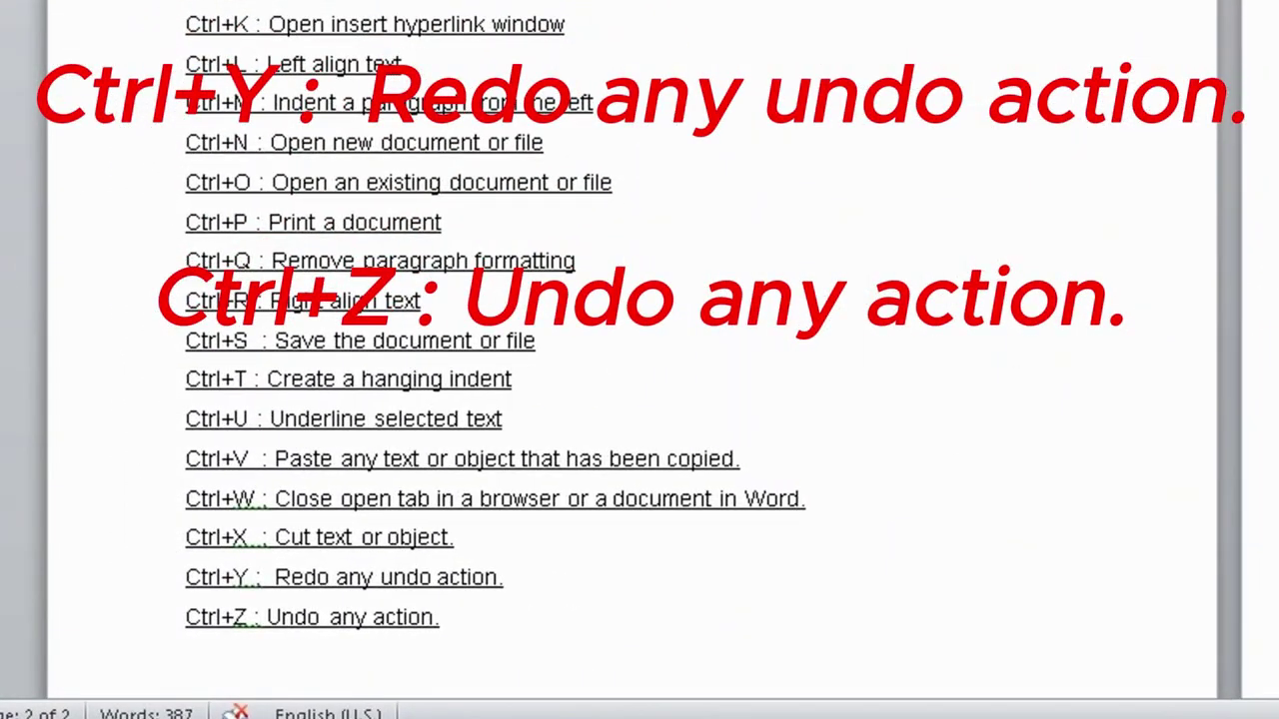
key(shift+Up)
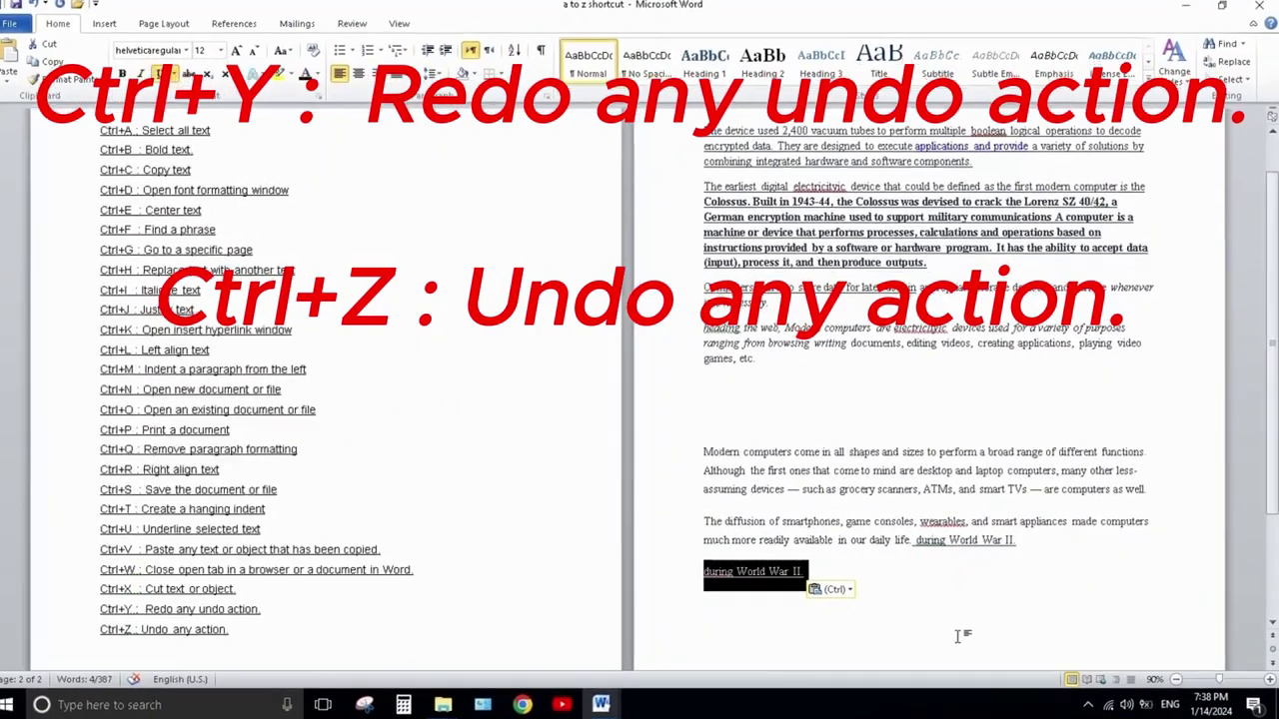
key(Delete)
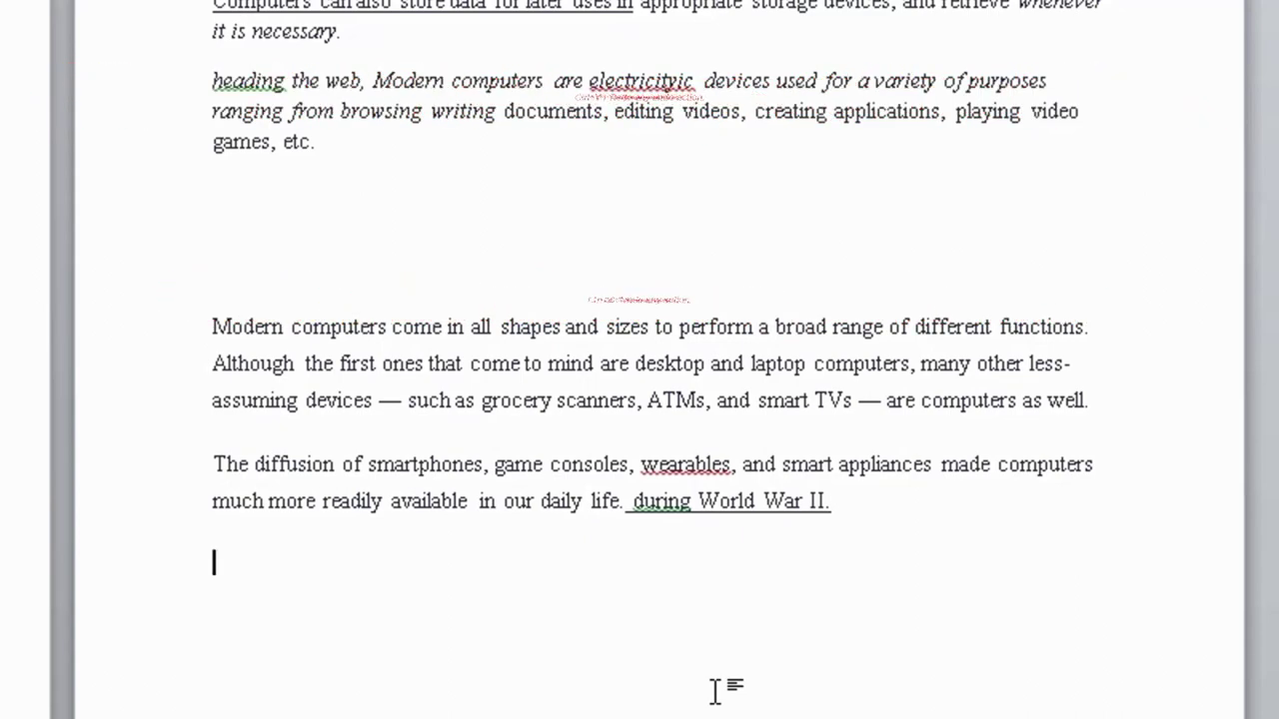
key(ctrl+z)
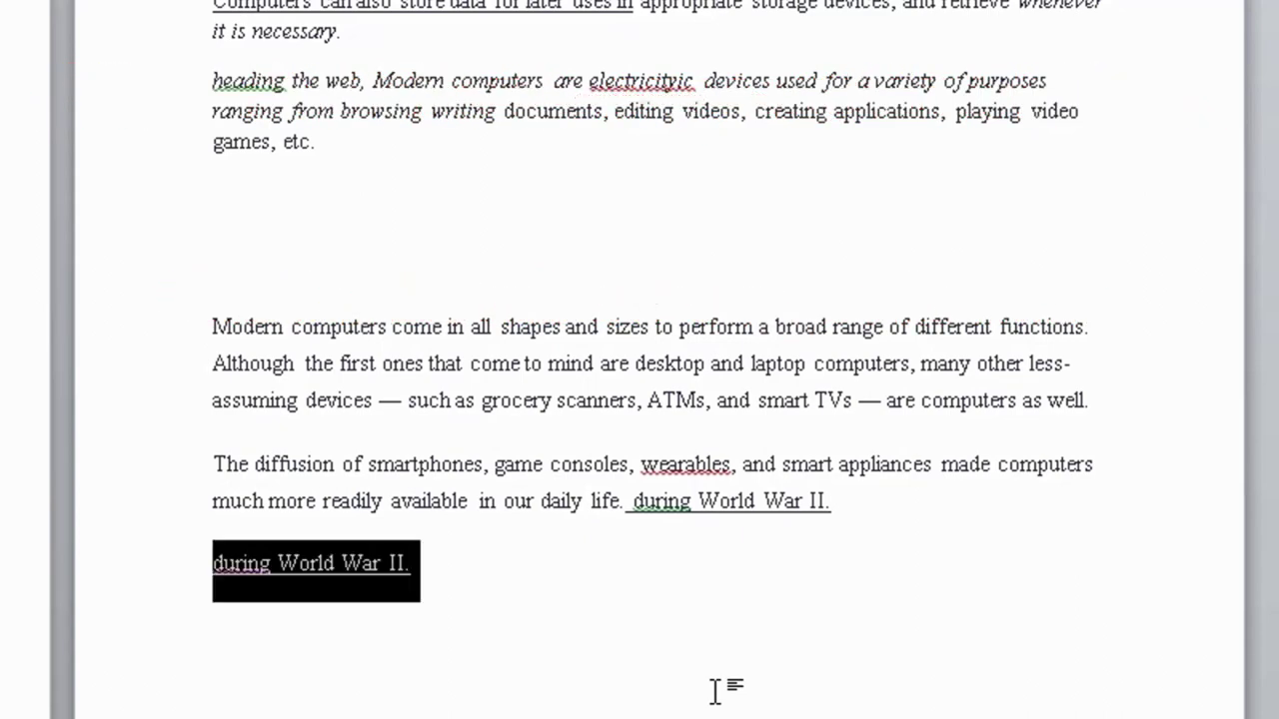